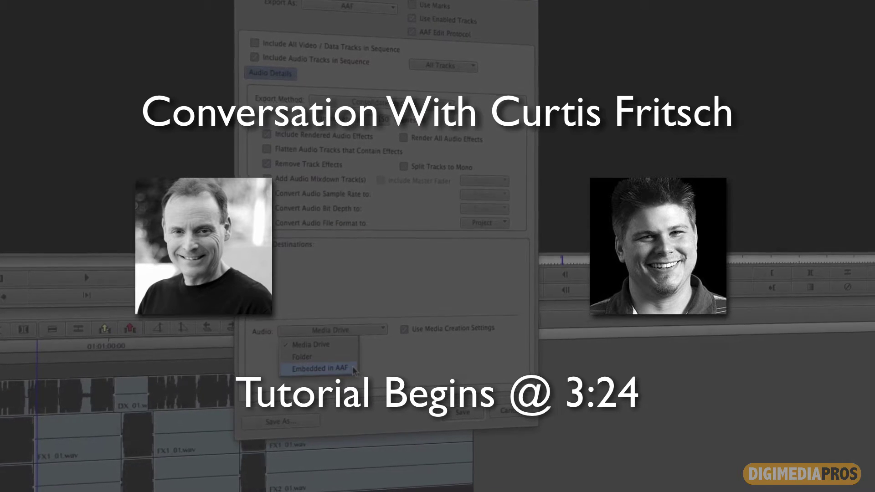
Load the 'Export from AVid' sequence with its Dialog, FX 1–2 and Music 1–2 tracks.
left_click(354, 369)
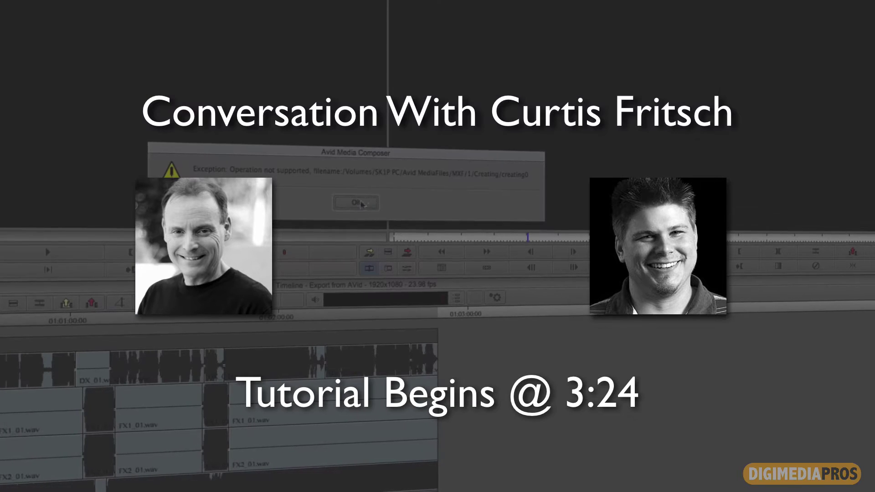
left_click(357, 203)
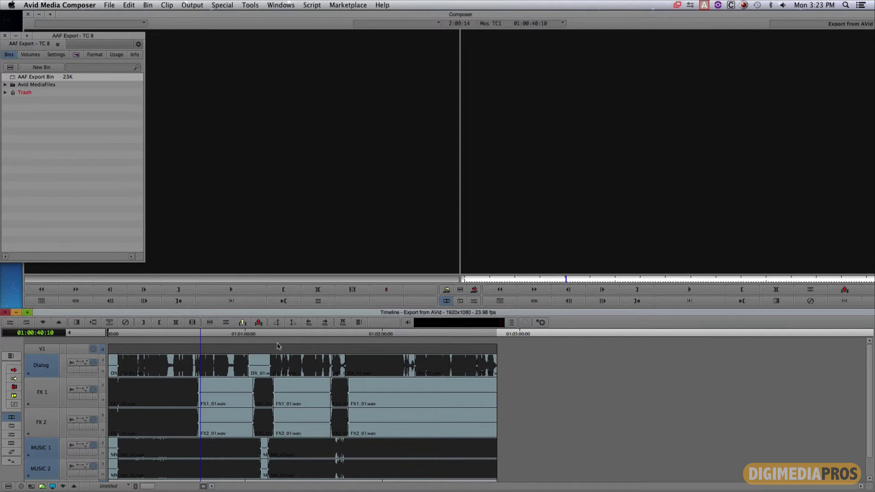
Export the sequence from the record monitor and open the Export As options.
right_click(525, 147)
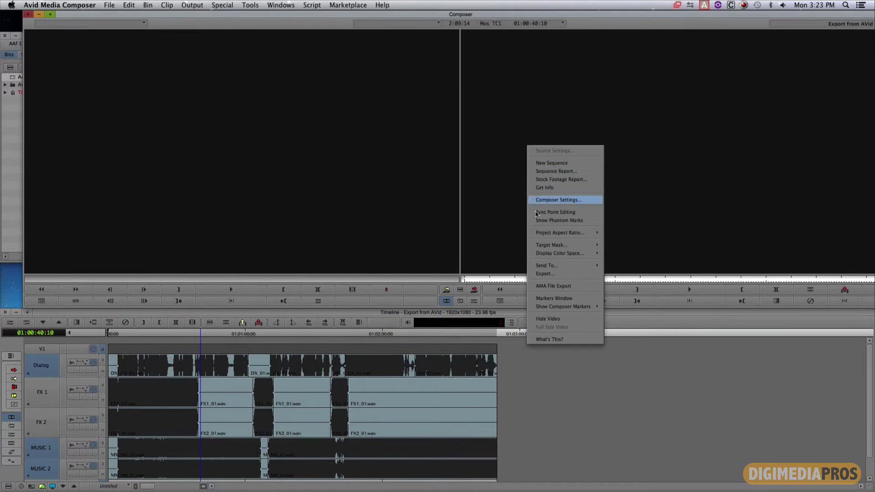
left_click(544, 273)
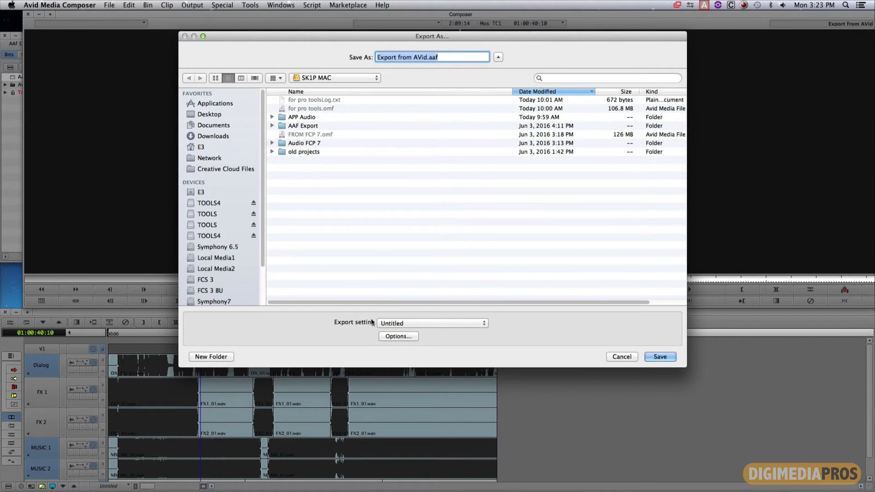
left_click(385, 336)
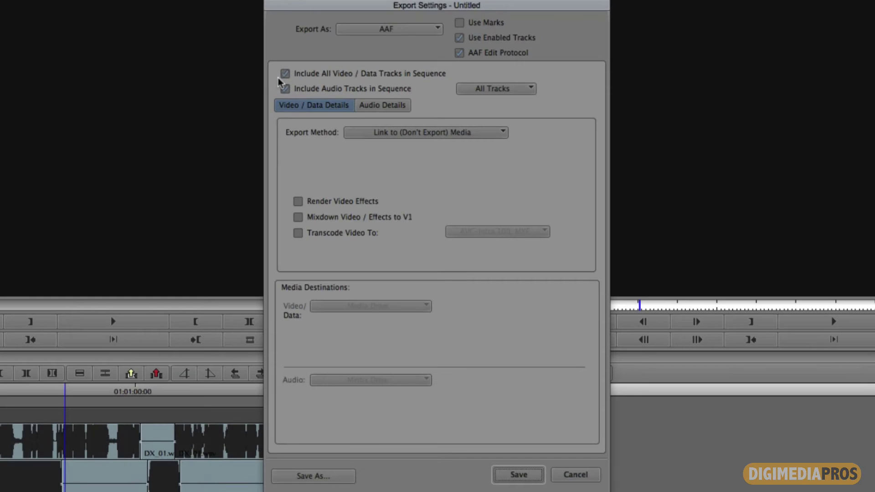
Uncheck Include All Video / Data Tracks so only audio tracks are exported.
left_click(284, 75)
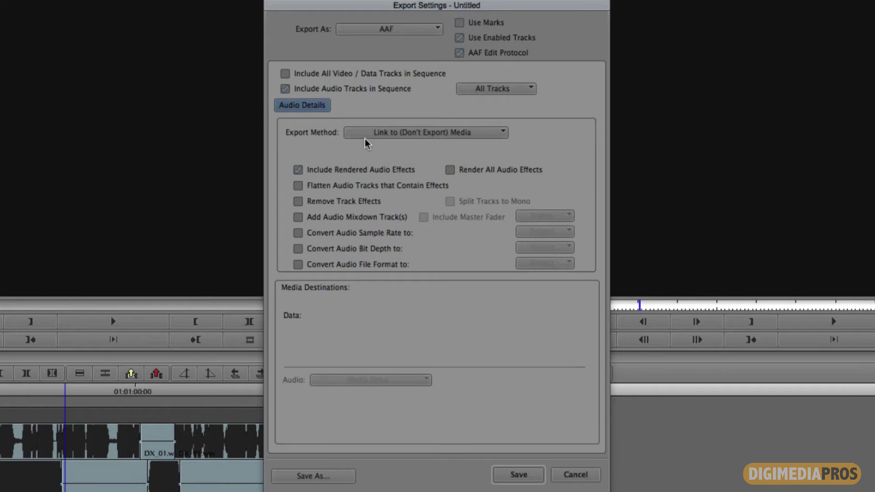
left_click(366, 134)
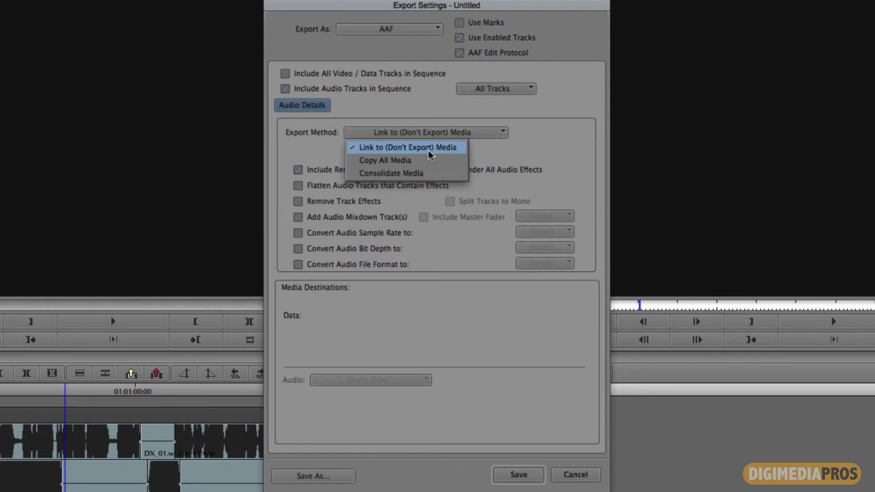
Set the export method to Consolidate Media with a 150-frame handle length.
left_click(422, 174)
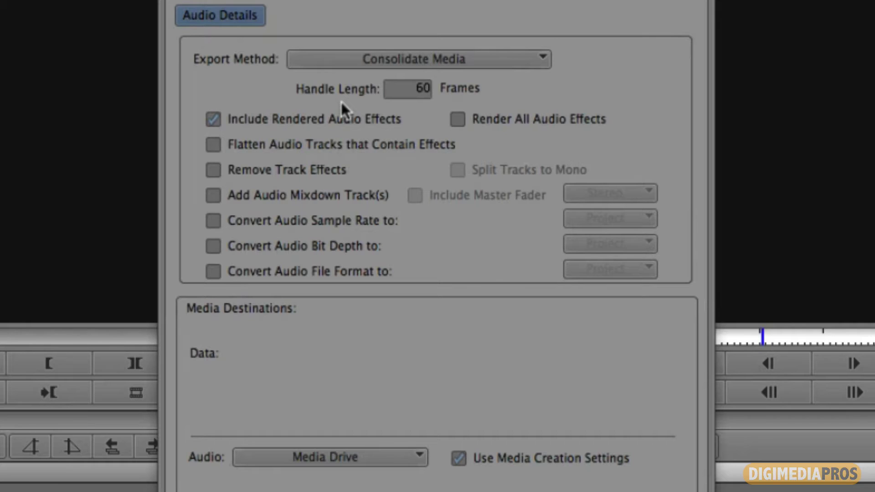
left_click(406, 92)
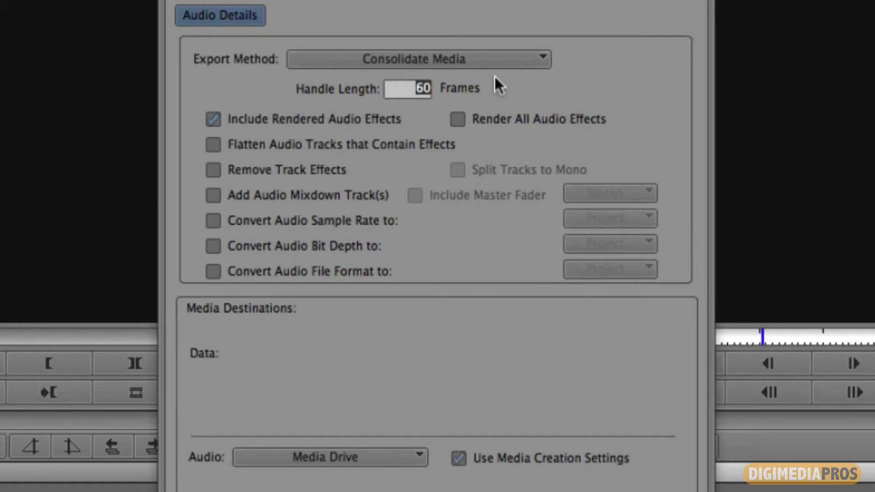
type("150")
left_click(216, 167)
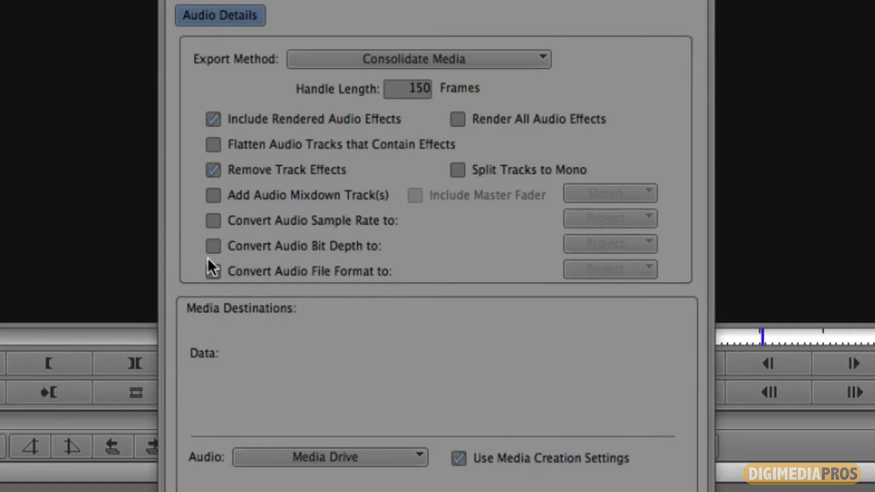
Enable Convert Audio File Format, keeping the target format at Project.
left_click(211, 270)
left_click(609, 272)
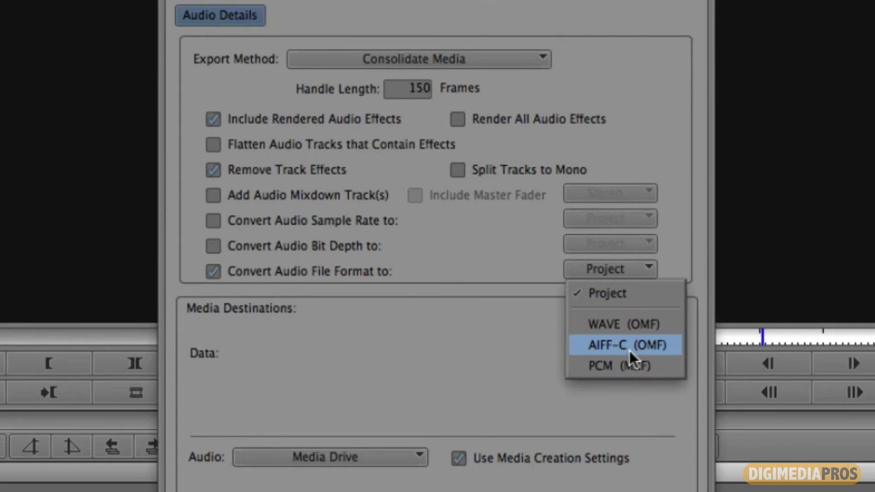
left_click(671, 256)
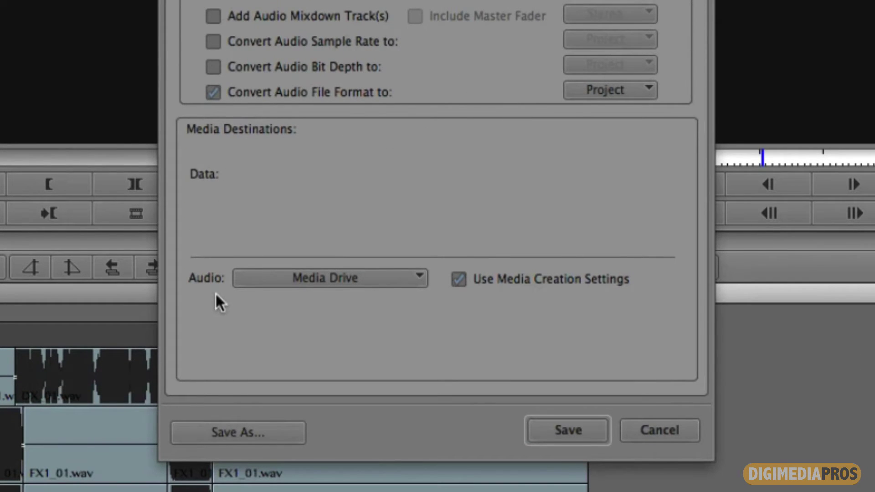
Set the audio media destination to Embedded in AAF and save the export settings.
left_click(422, 278)
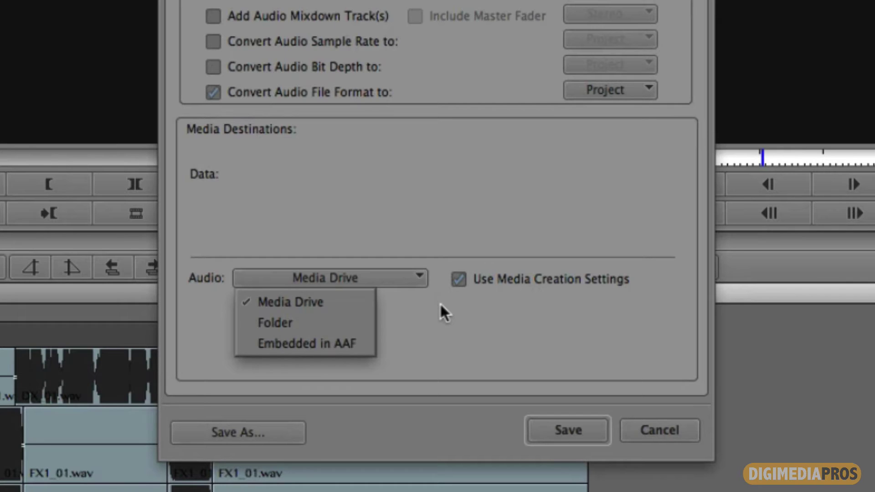
left_click(364, 343)
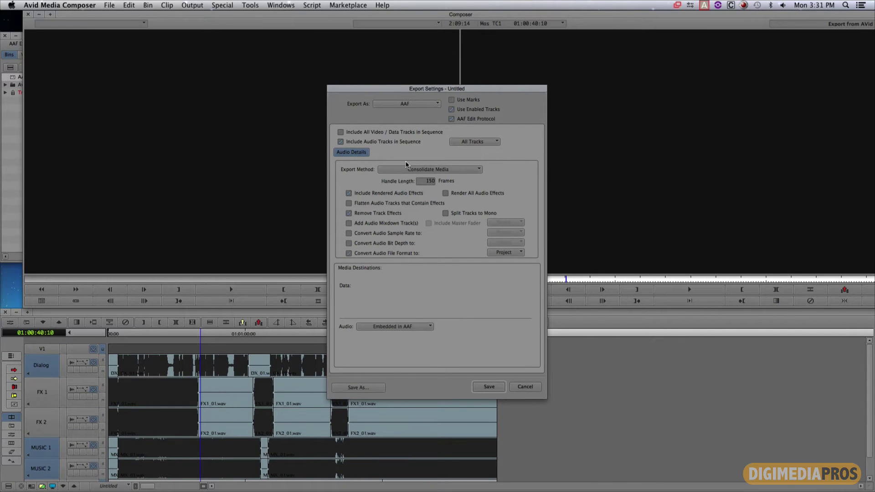
left_click(477, 387)
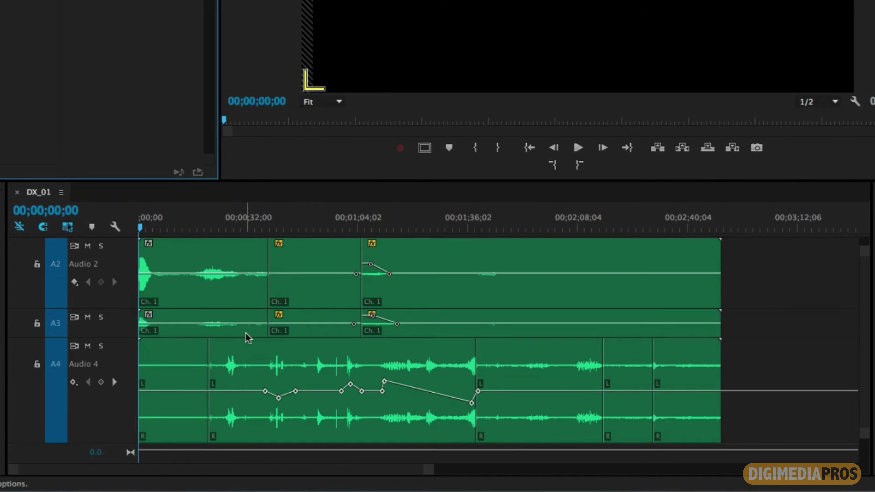
Scroll the DX_01 timeline to review the clips on tracks A1–A4.
scroll(250, 335, "up", 3)
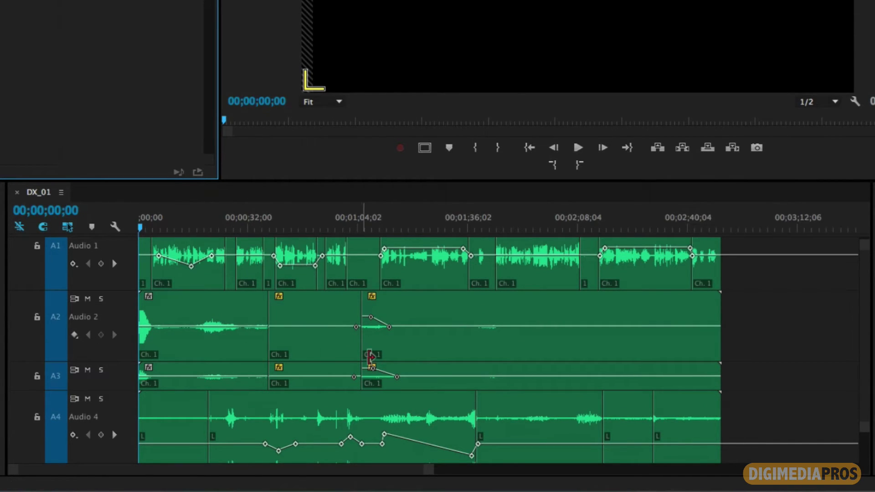
scroll(425, 362, "down", 2)
scroll(424, 362, "up", 2)
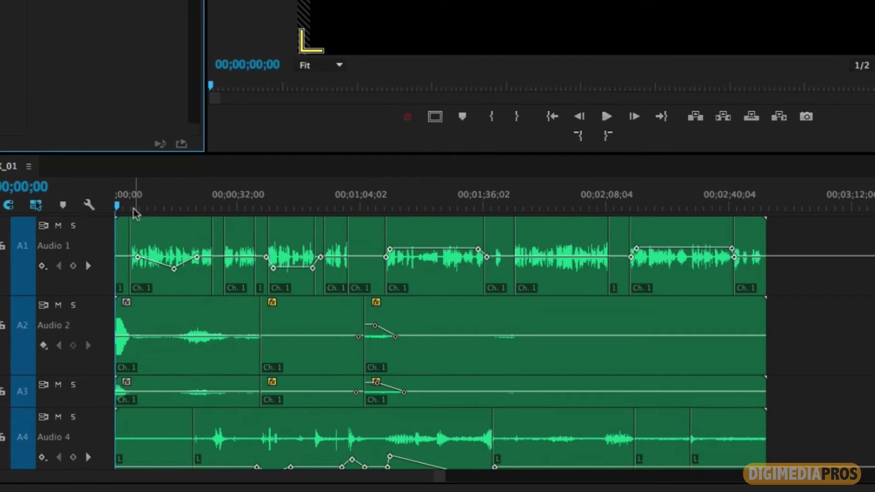
Mark an In point at the sequence start and an Out point at its end.
left_click(97, 217)
key("i")
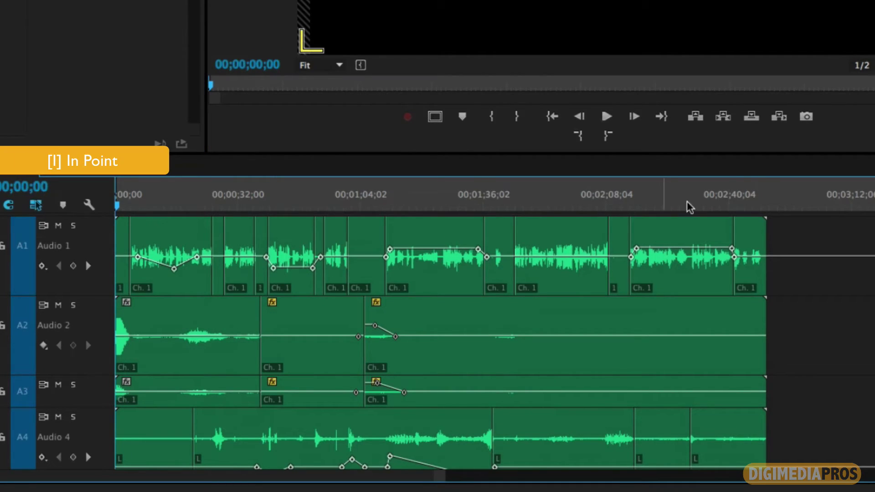
left_click(765, 206)
key("o")
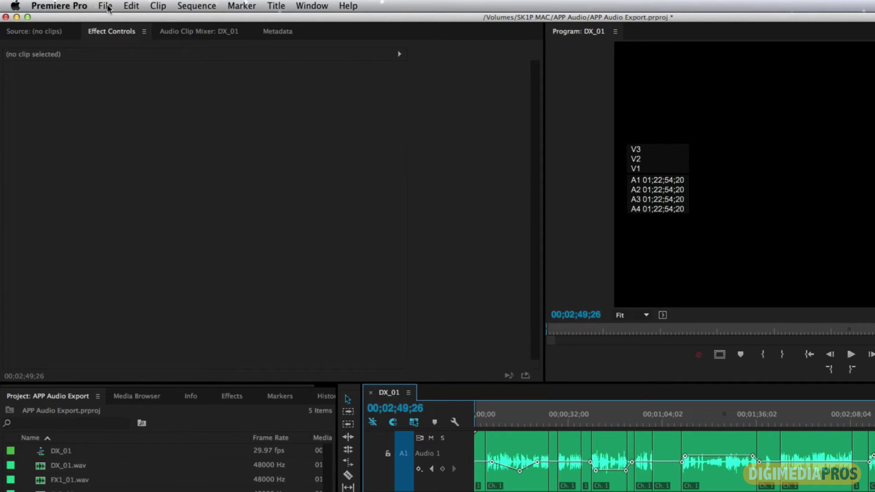
Open the OMF Export Settings for the DX_01 sequence from the File > Export menu.
left_click(106, 6)
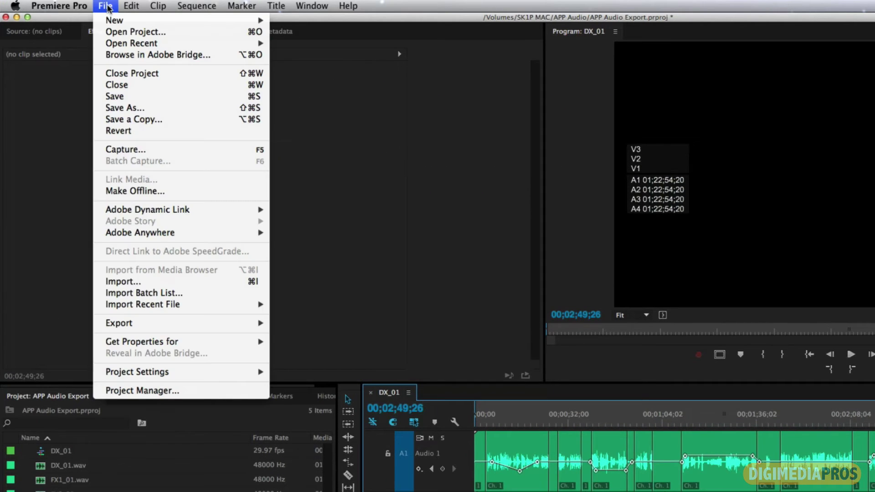
mouse_move(211, 324)
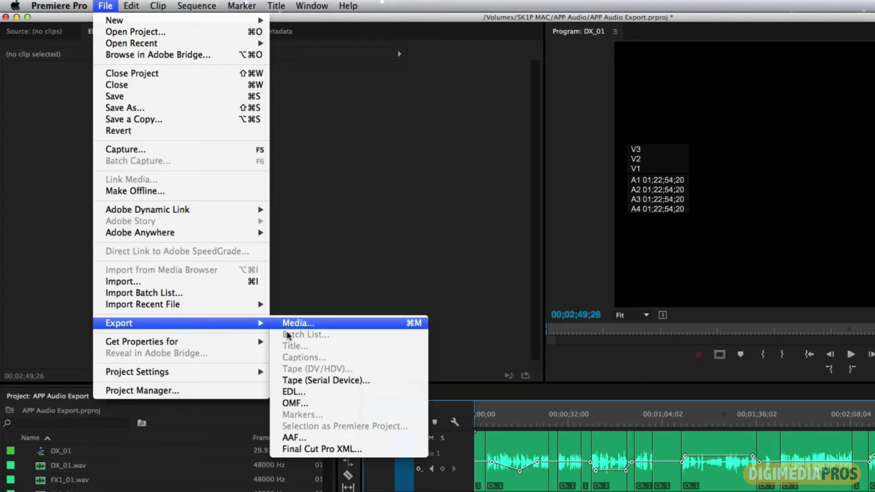
left_click(302, 403)
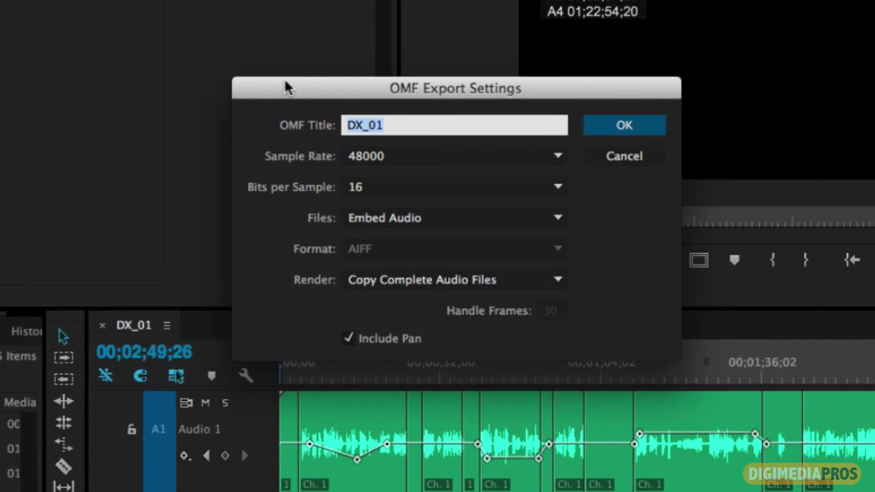
Title the OMF export 'APP OMF export' and keep Files set to Embed Audio.
type("APP OMF")
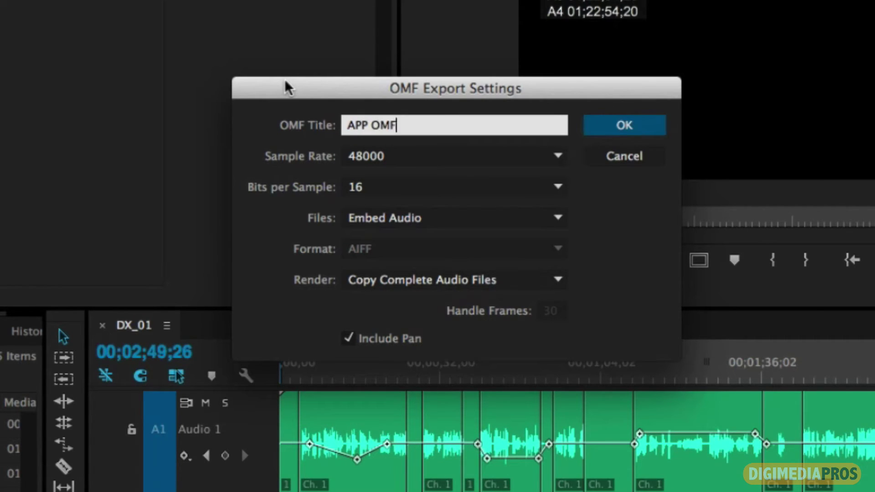
type(" export")
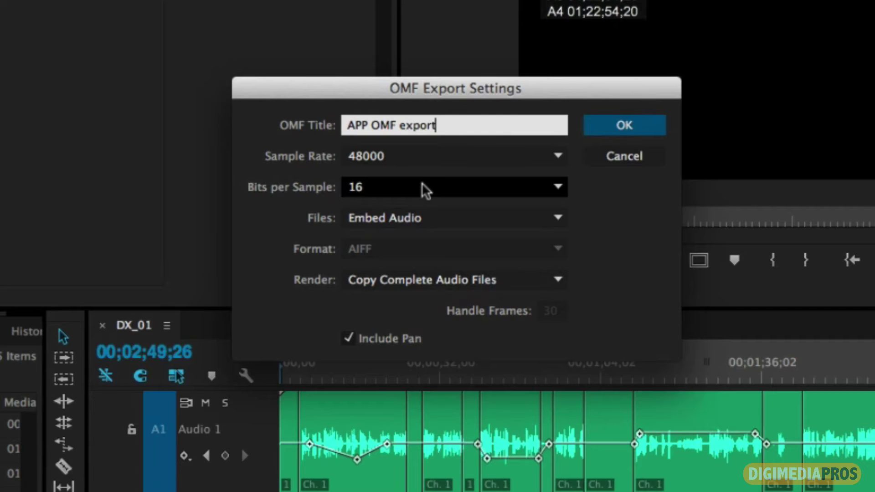
left_click(550, 220)
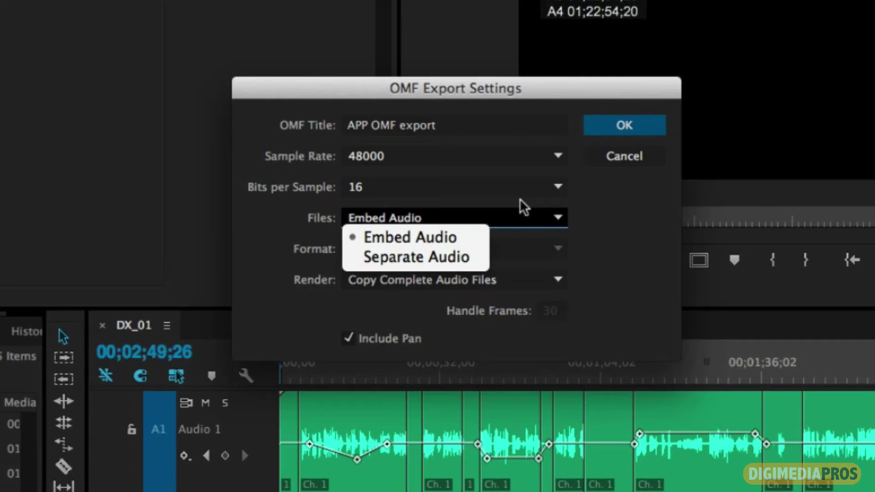
left_click(405, 258)
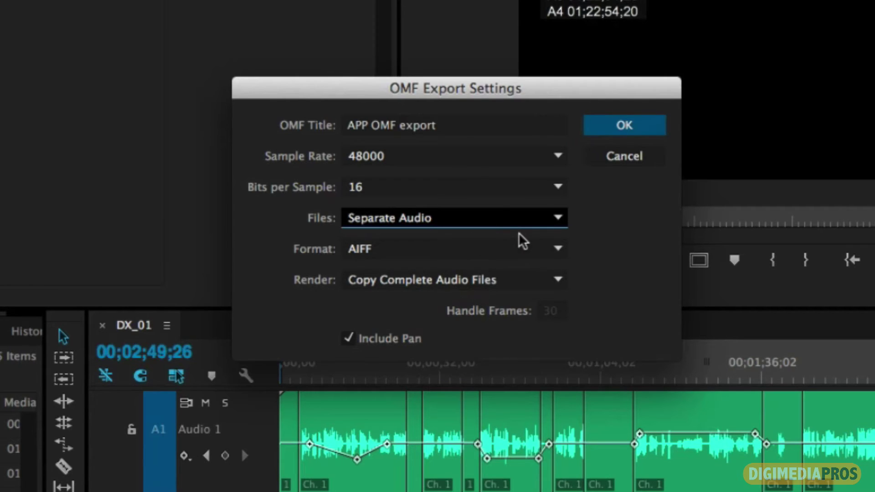
left_click(530, 224)
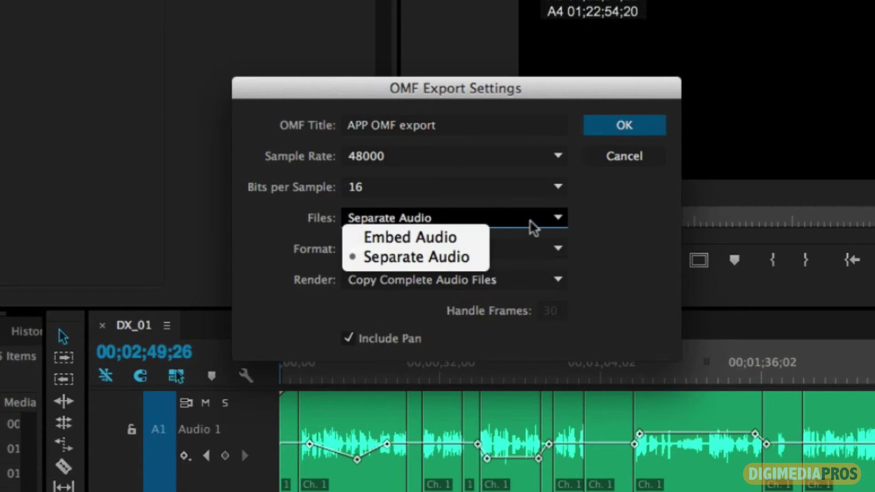
left_click(467, 238)
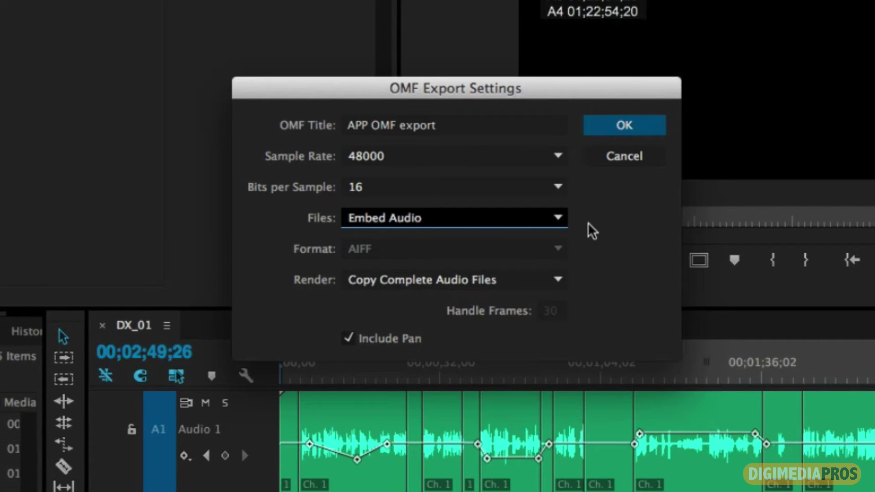
left_click(362, 275)
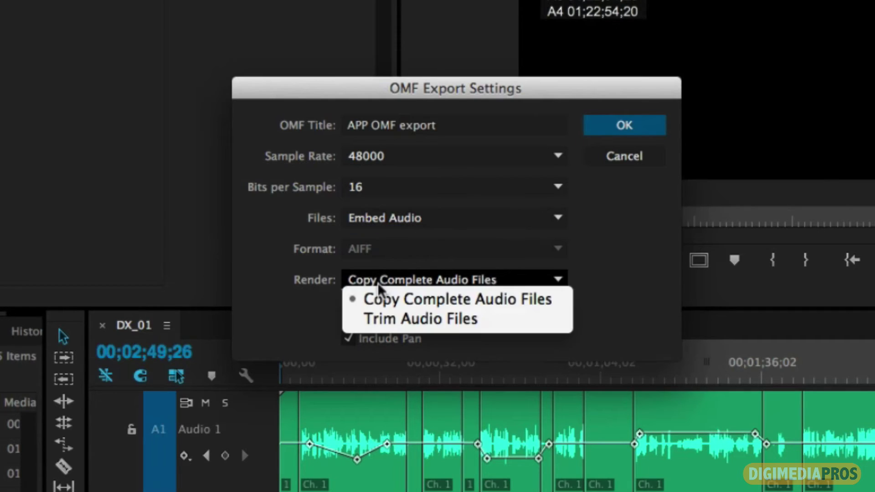
Set Render to Trim Audio Files with 90 handle frames.
left_click(480, 320)
left_click(558, 279)
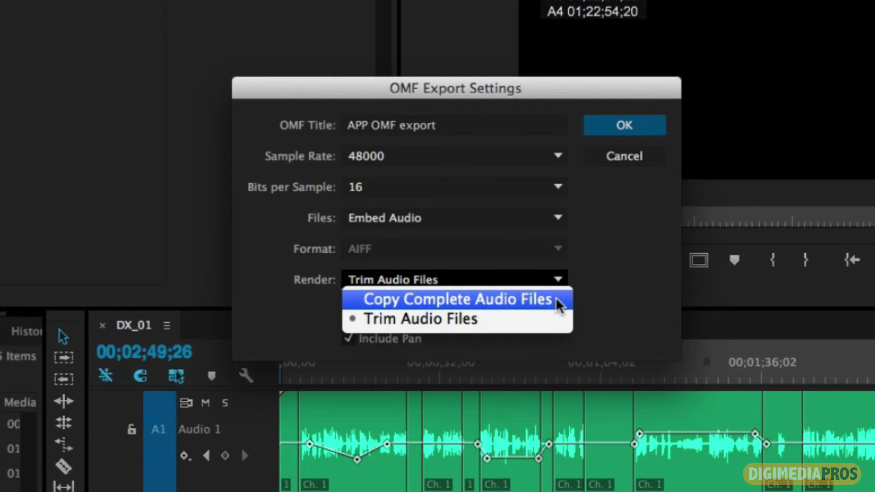
left_click(508, 321)
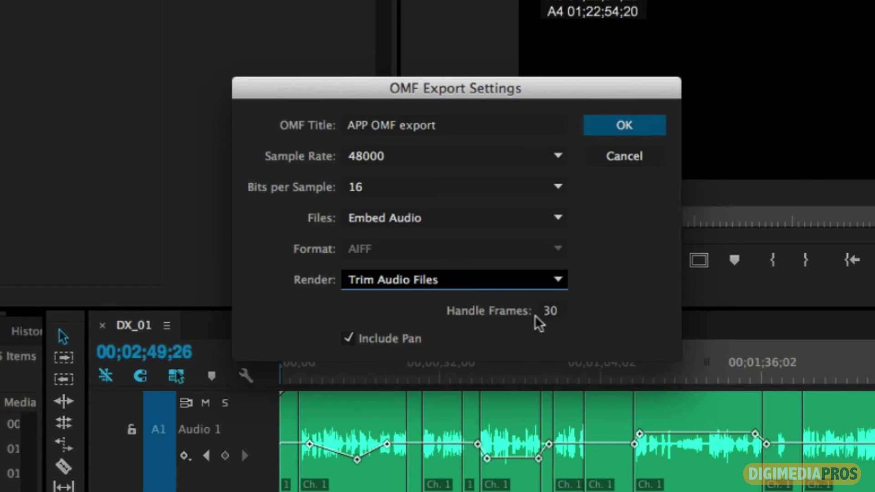
left_click(553, 314)
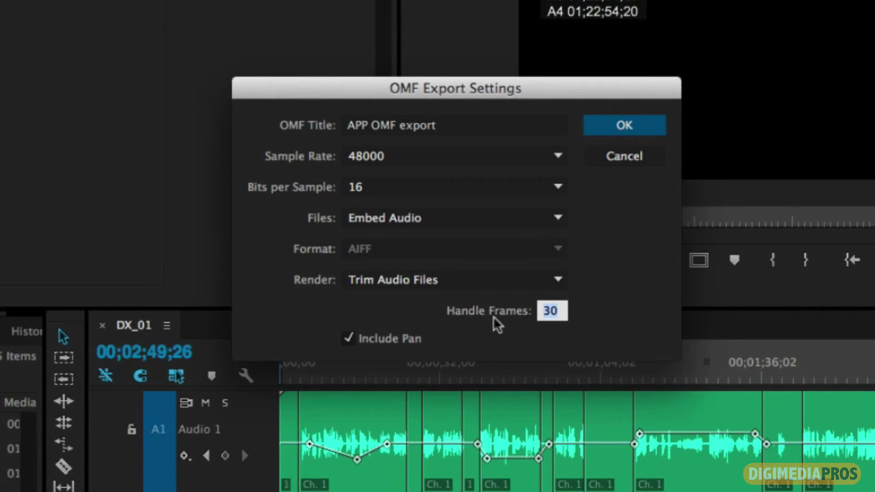
type("90")
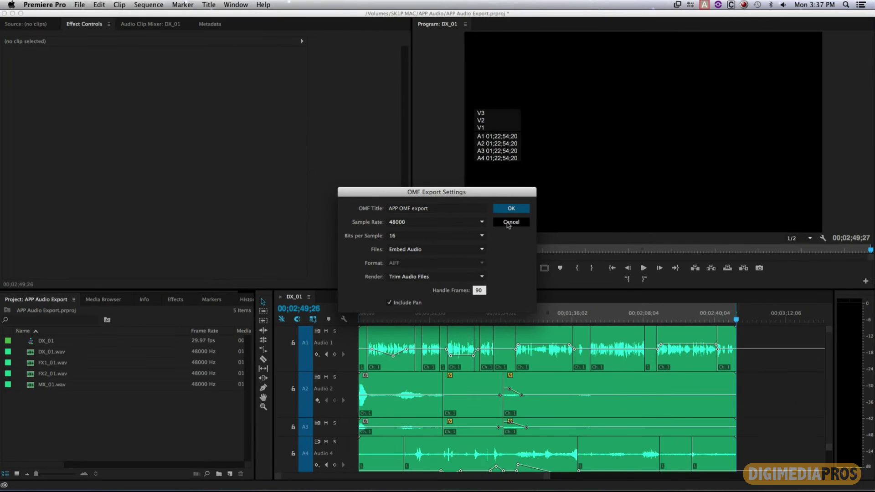
Cancel the OMF export and open Premiere Pro's AAF export settings instead.
left_click(510, 222)
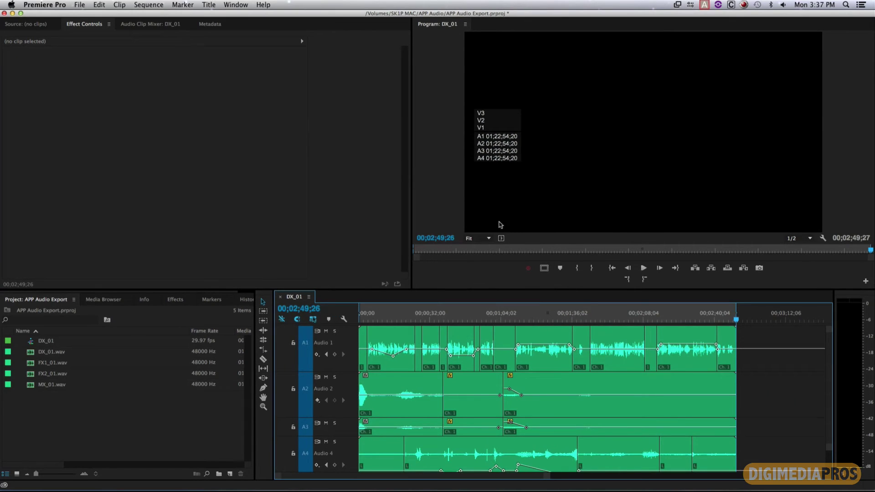
left_click(85, 5)
mouse_move(137, 245)
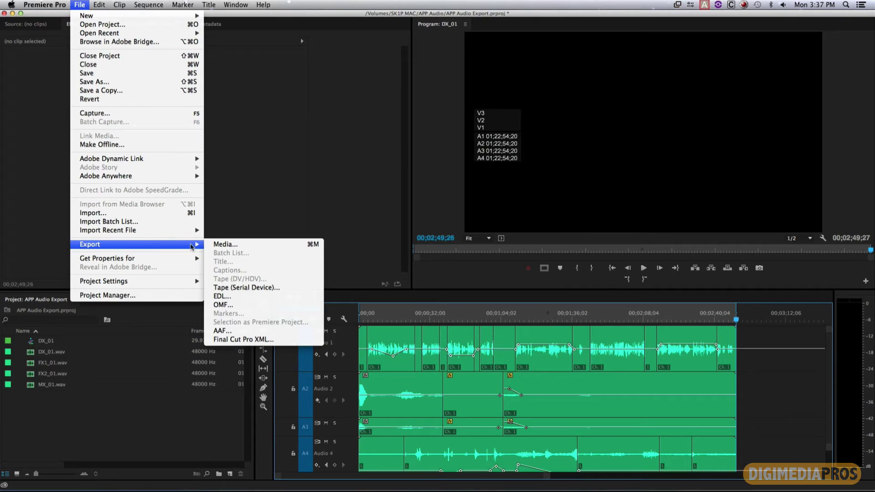
left_click(228, 333)
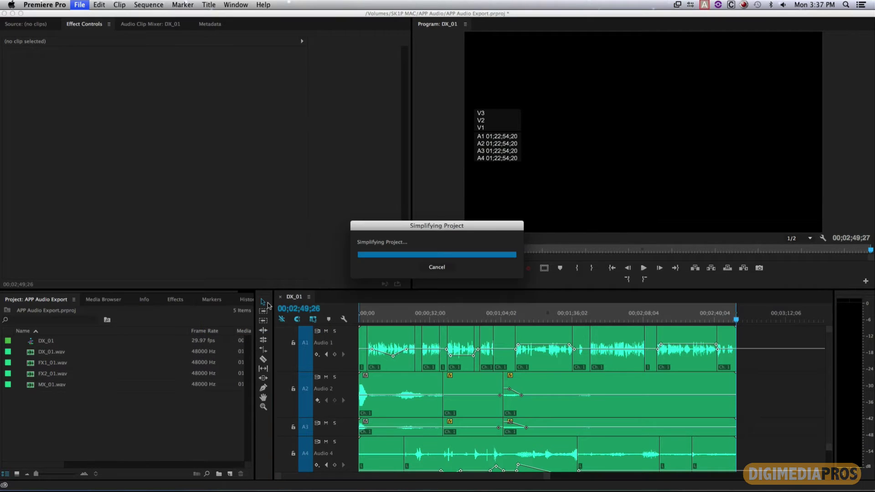
Set the AAF export to write Separate Audio files, keeping the AIFF format.
left_click(456, 239)
left_click(451, 237)
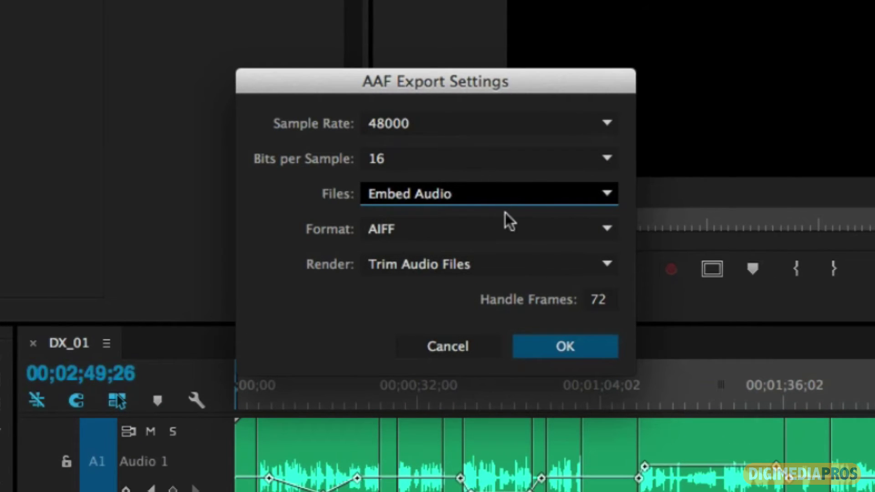
left_click(466, 196)
left_click(476, 237)
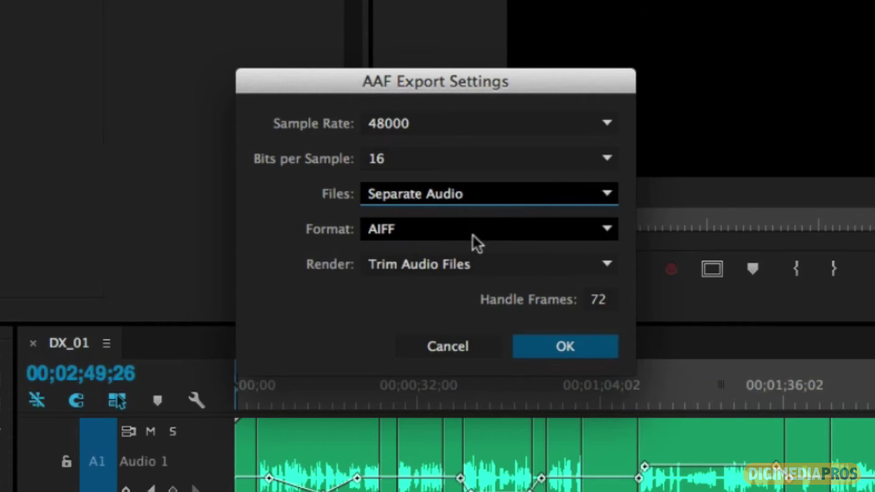
left_click(458, 231)
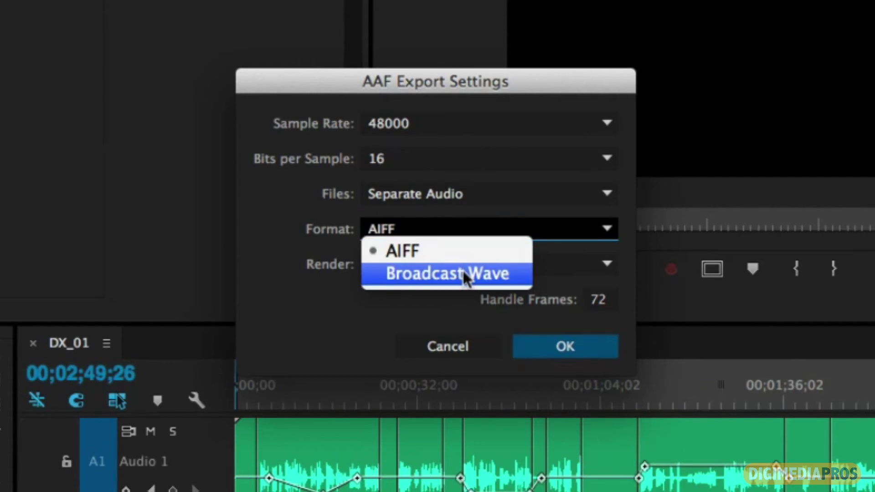
left_click(311, 215)
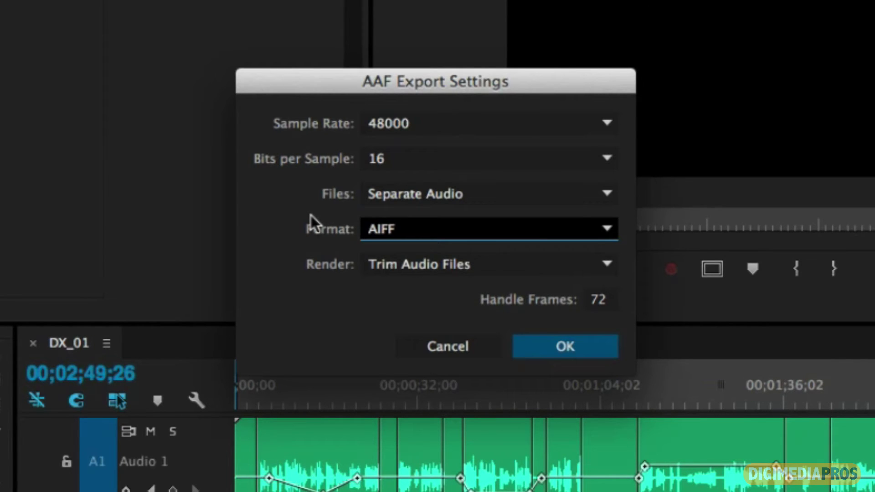
Switch the separate audio files to Broadcast Wave and set Render to Trim Audio Files.
left_click(459, 228)
left_click(457, 282)
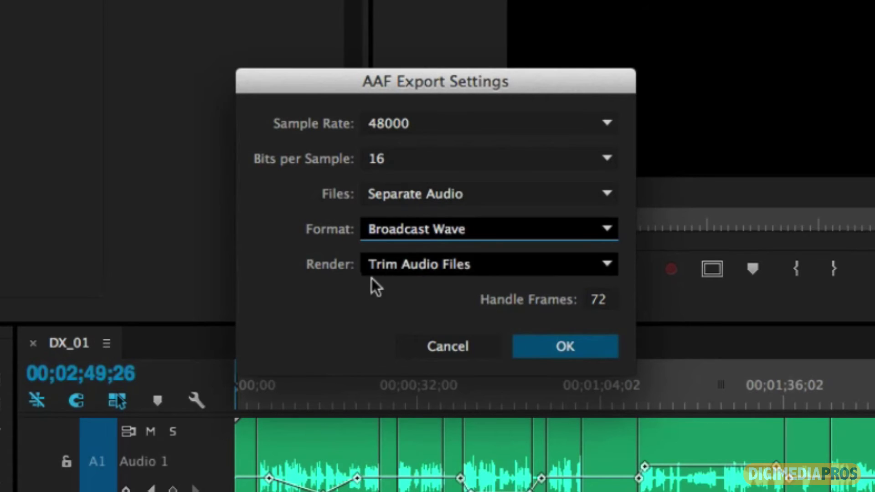
left_click(565, 272)
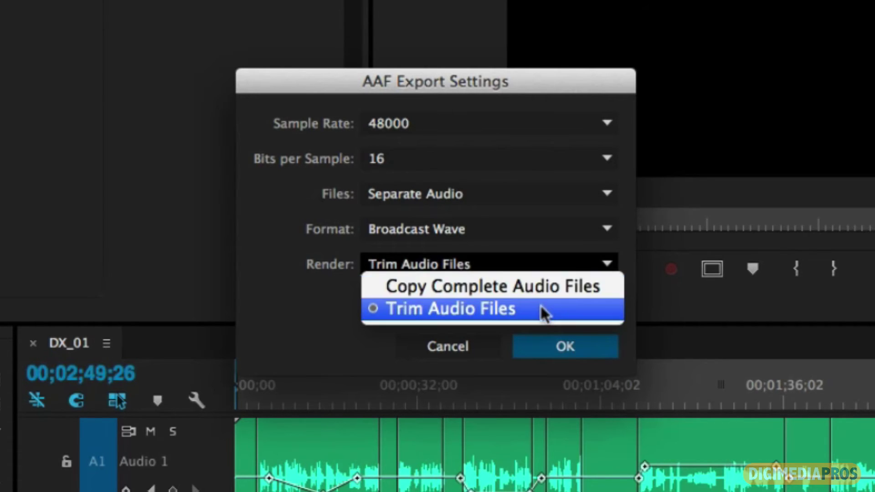
left_click(494, 306)
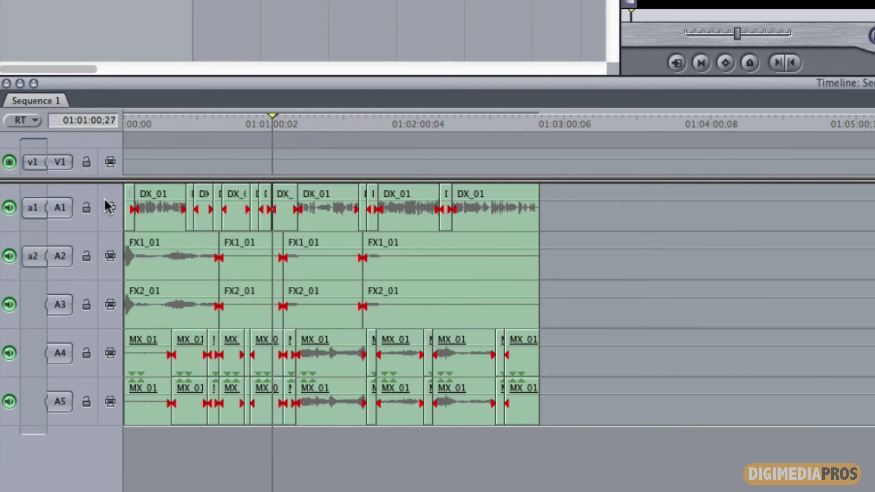
Mark In and Out points across Sequence 1's full span, 01:00:00;00 to 01:02:50;04, then reach File > Export.
key("Home")
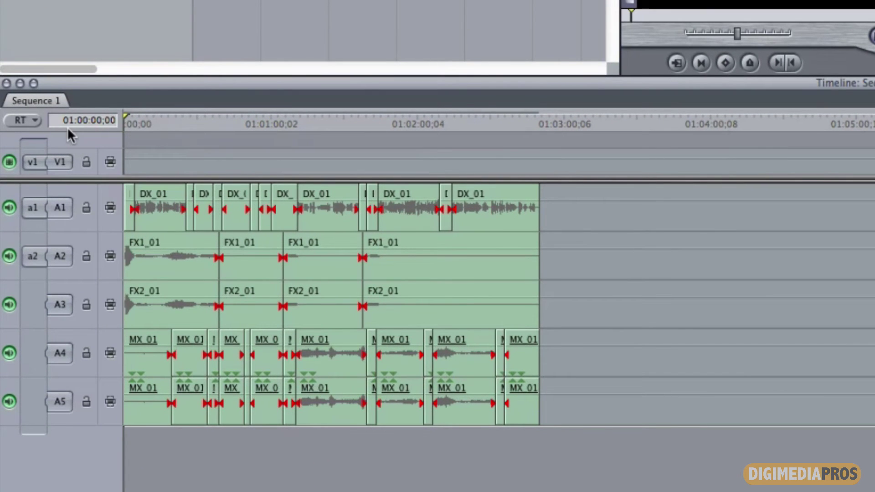
key("i")
key("End")
key("o")
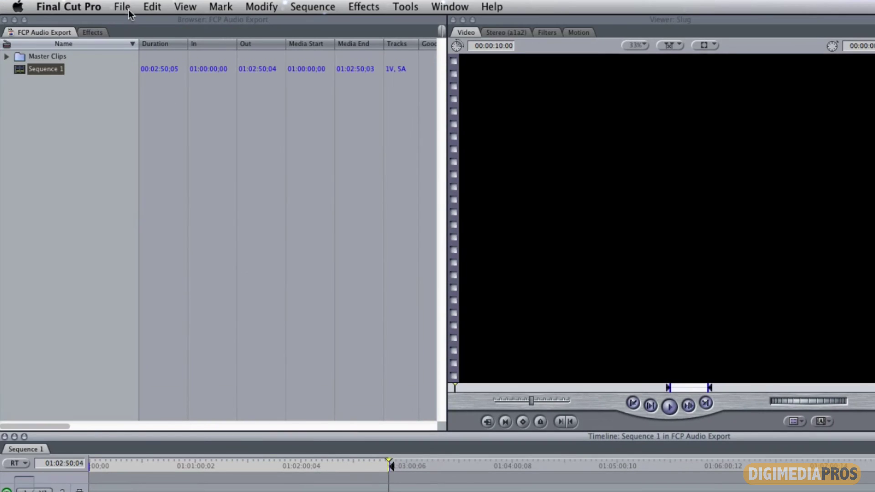
left_click(127, 8)
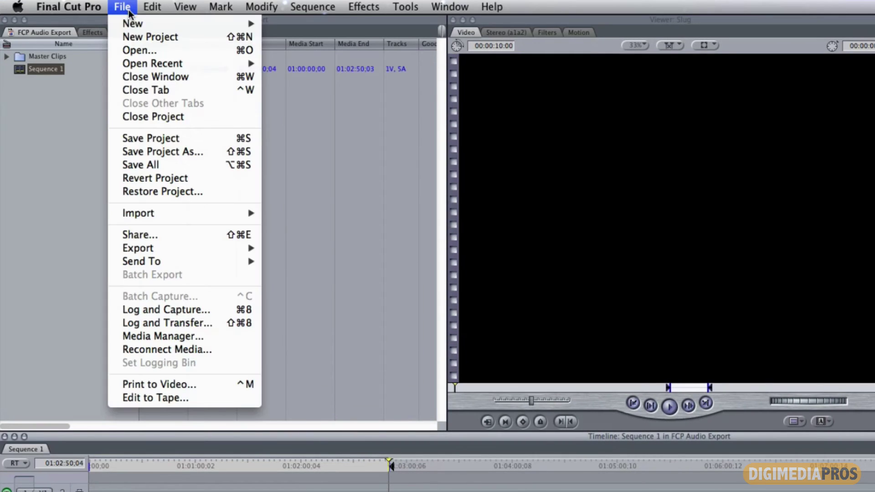
mouse_move(162, 249)
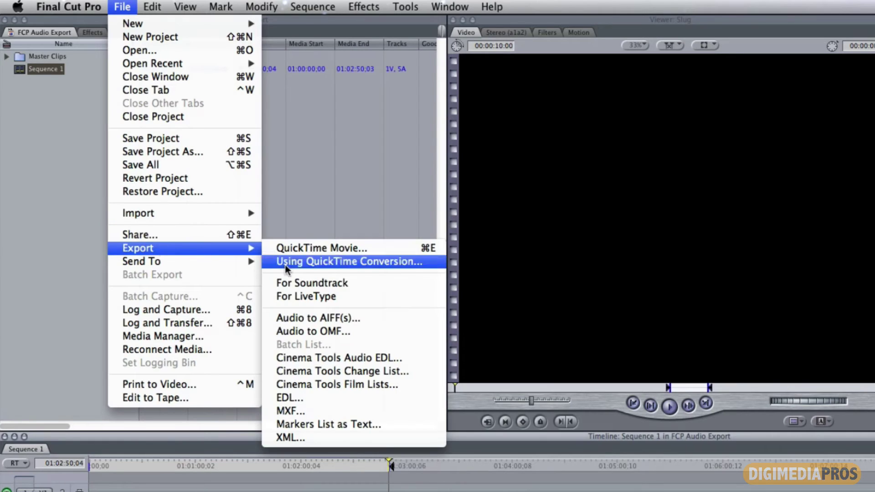
Open OMF Audio Export, keep 16-bit depth, and include clip levels and pan.
left_click(313, 332)
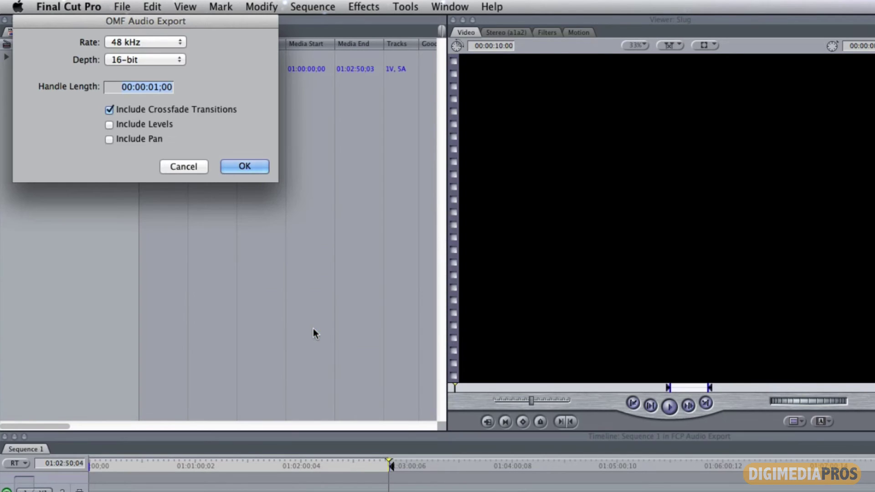
left_click_drag(159, 23, 312, 252)
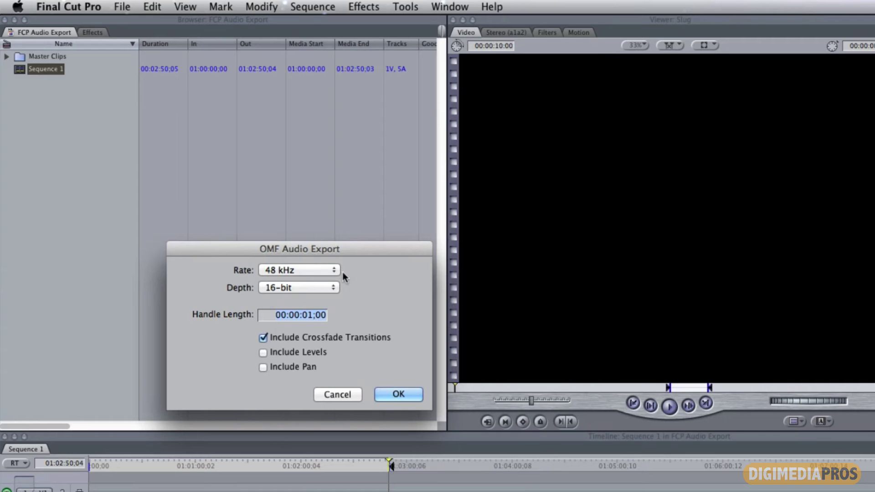
left_click(302, 288)
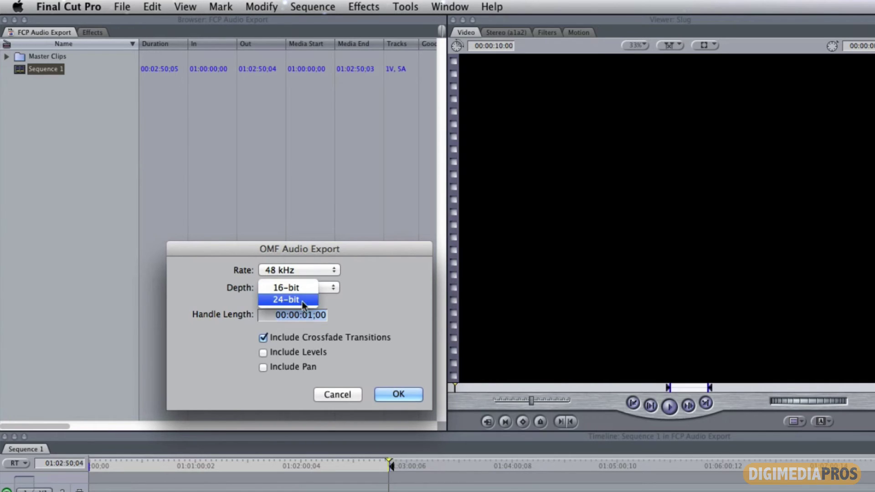
left_click(352, 288)
left_click(312, 315)
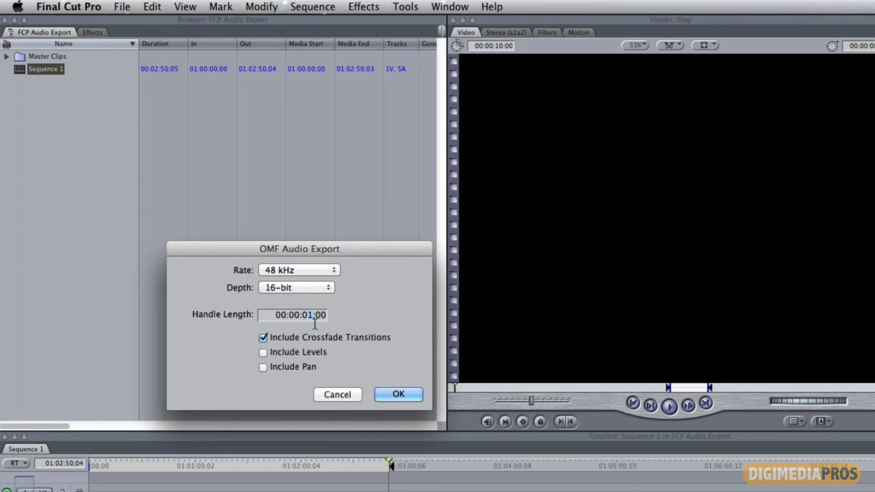
left_click(263, 353)
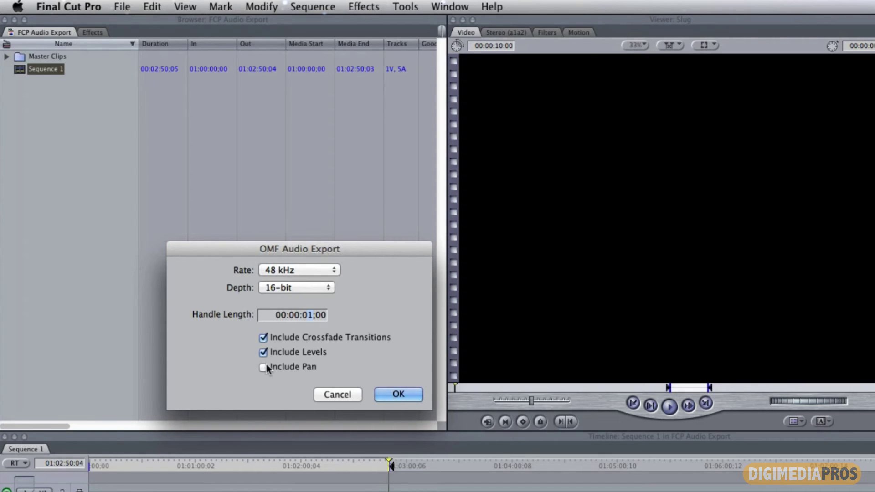
left_click(264, 366)
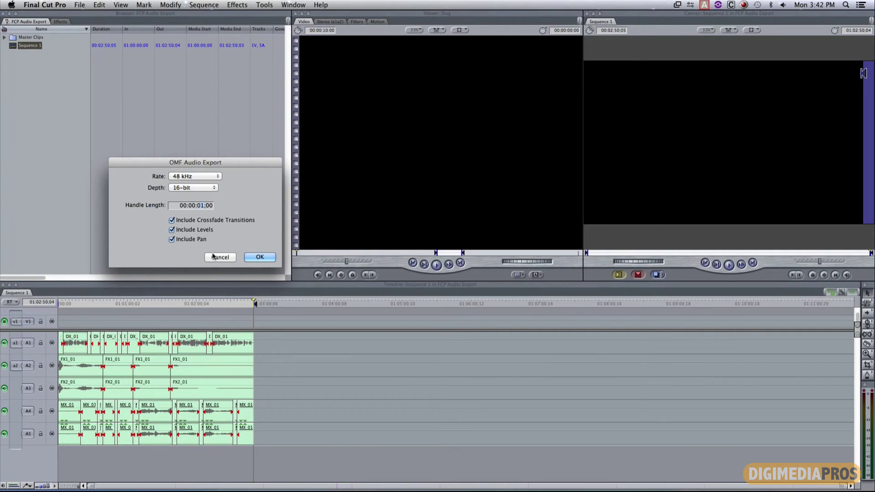
Cancel the OMF export and move the playhead to 01:01:11;07 in Sequence 1.
left_click(338, 394)
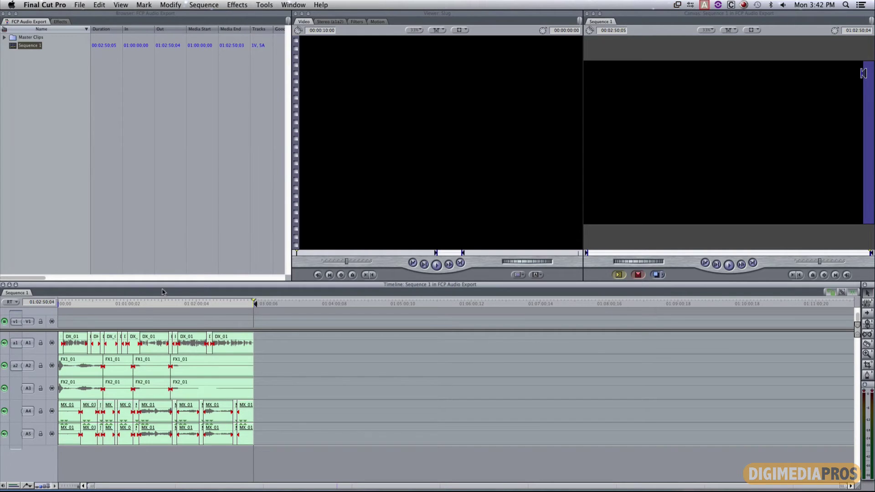
left_click(104, 303)
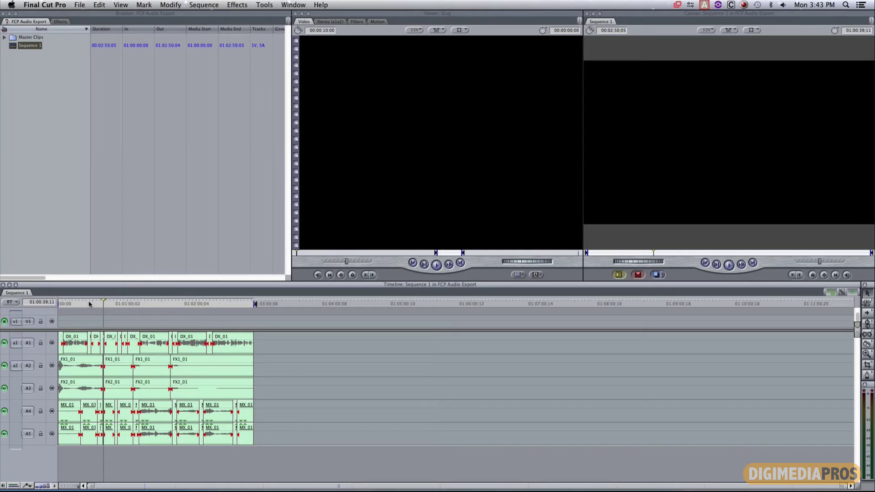
left_click_drag(134, 302, 140, 303)
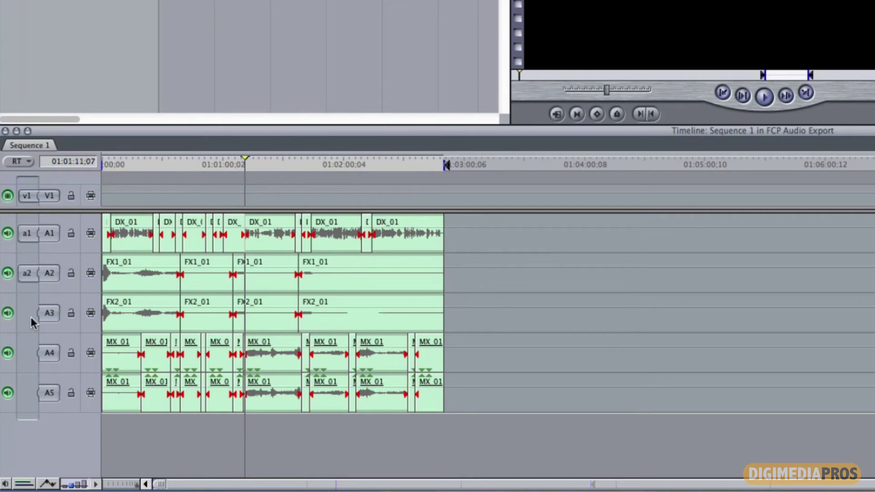
Silence tracks A3, A4 and A5 so only A1 and A2 play.
left_click(7, 314)
left_click(8, 352)
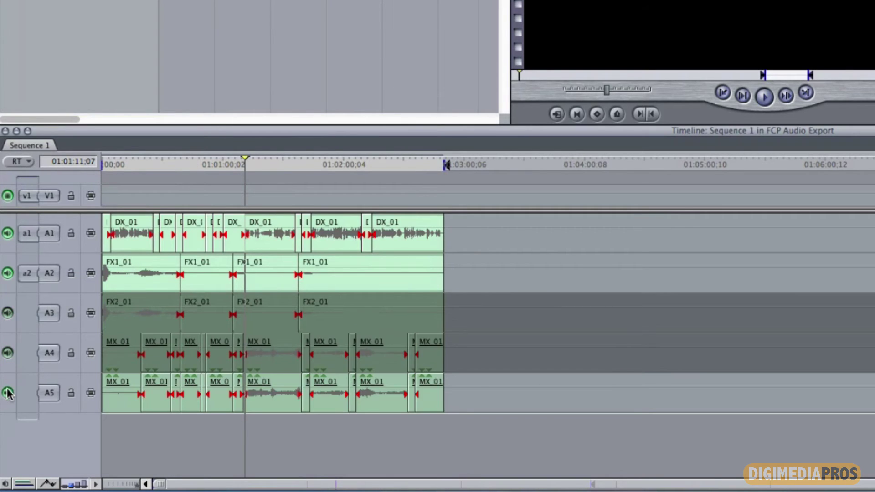
left_click(8, 393)
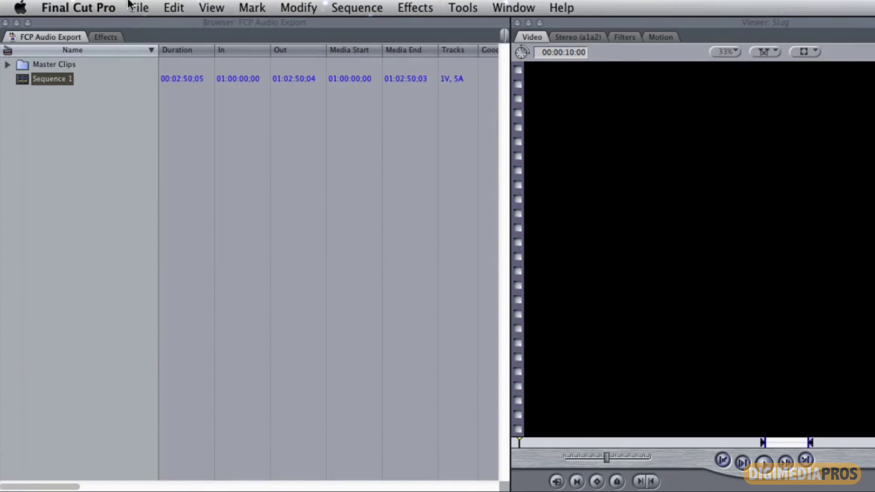
left_click(137, 7)
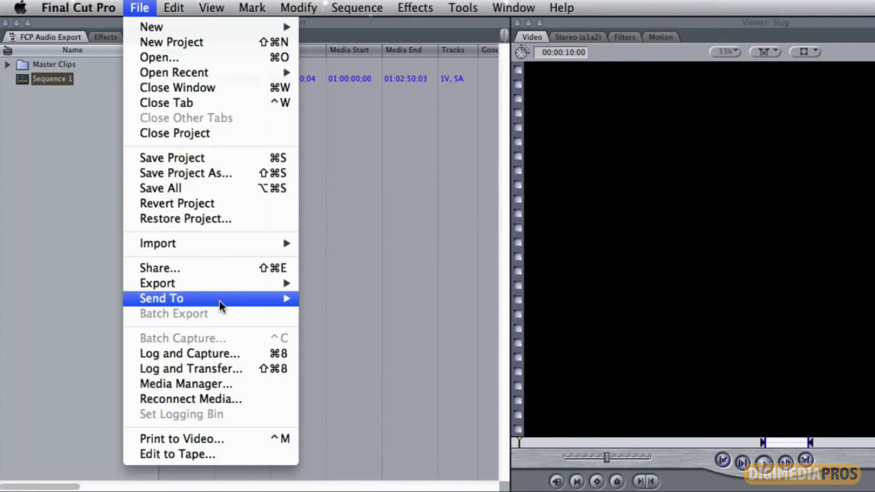
mouse_move(224, 290)
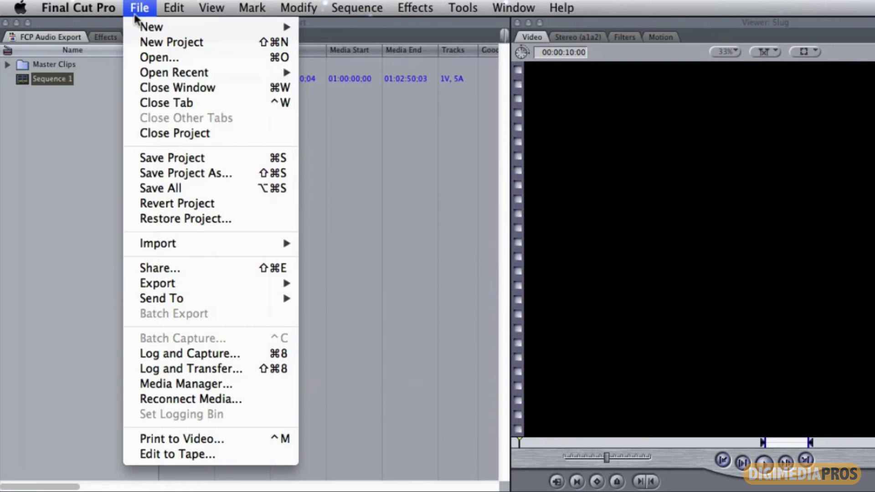
left_click(153, 486)
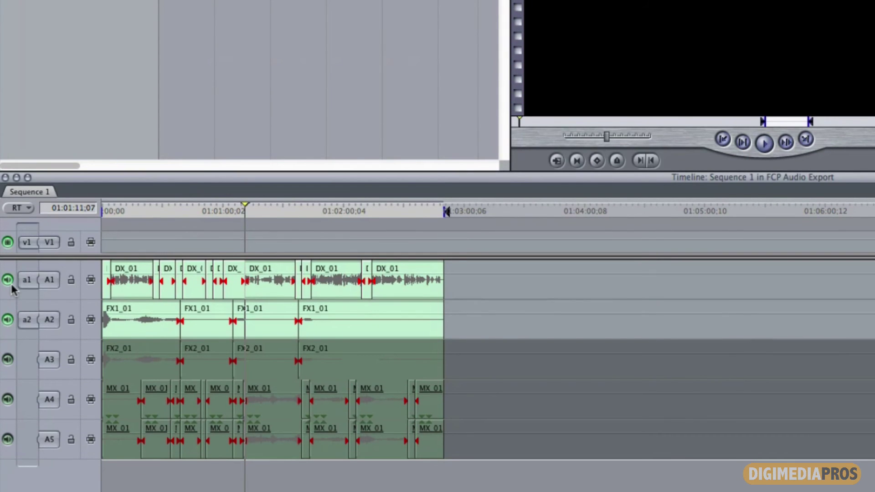
Silence A1 and A2 and make tracks A3, A4 and A5 audible again.
left_click(9, 280)
left_click(9, 320)
left_click(9, 359)
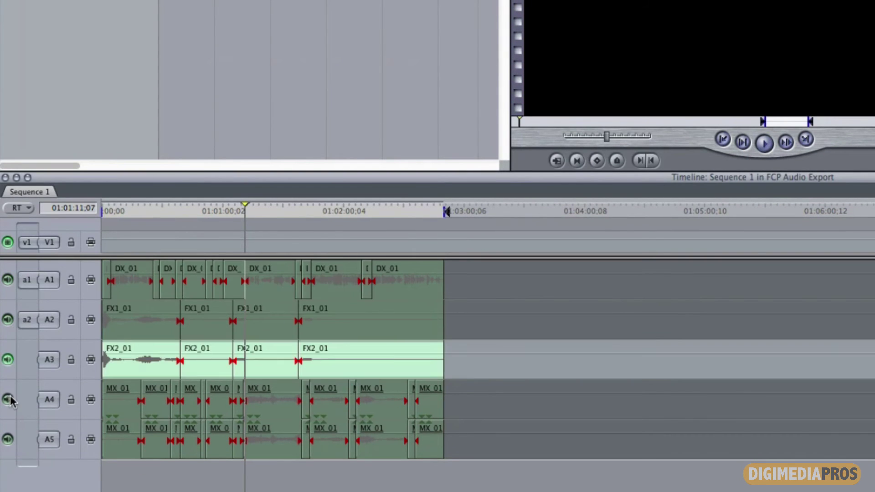
left_click(9, 400)
left_click(8, 439)
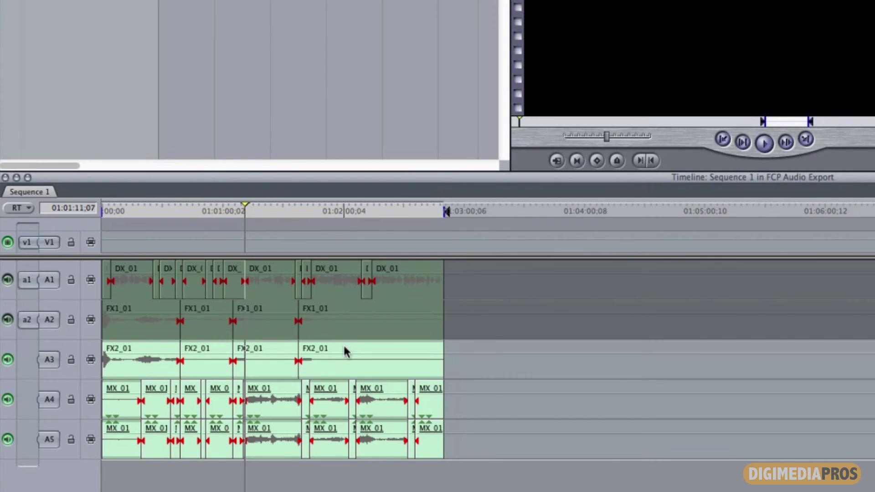
Solo the dialogue track A1 by silencing FX2 A3 and music tracks A4 and A5.
left_click(7, 320)
left_click(7, 279)
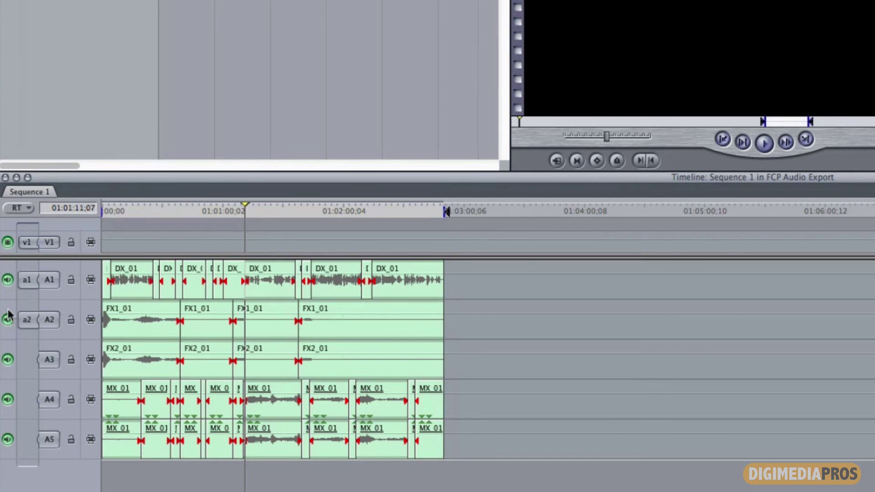
left_click(8, 319)
left_click(8, 359)
left_click(8, 399)
left_click(7, 438)
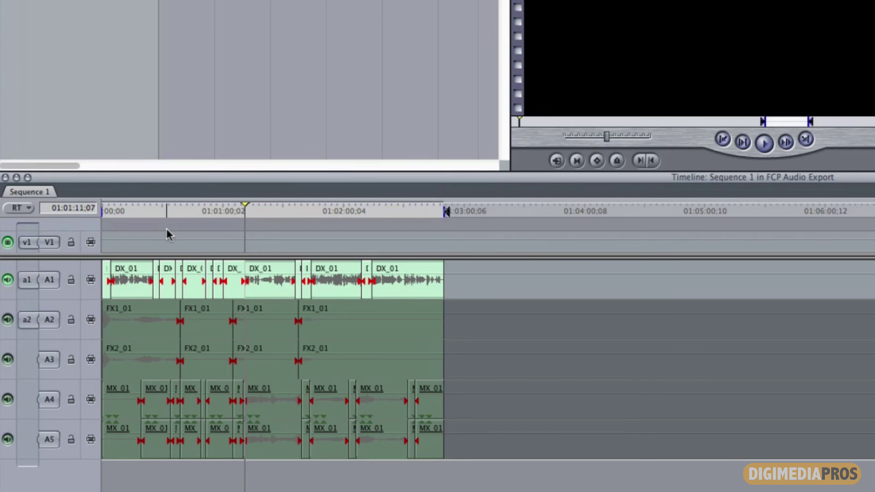
Silence dialogue track A1 and make FX tracks A2 and A3 audible.
left_click(7, 280)
left_click(8, 319)
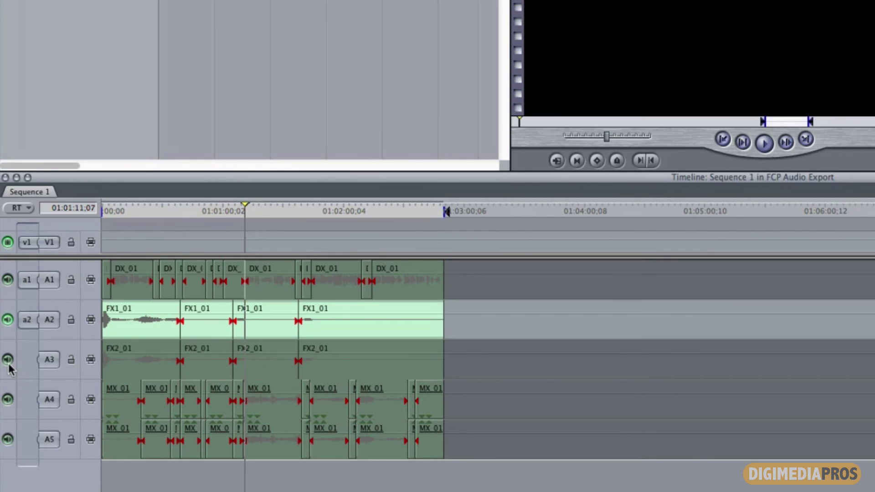
left_click(8, 359)
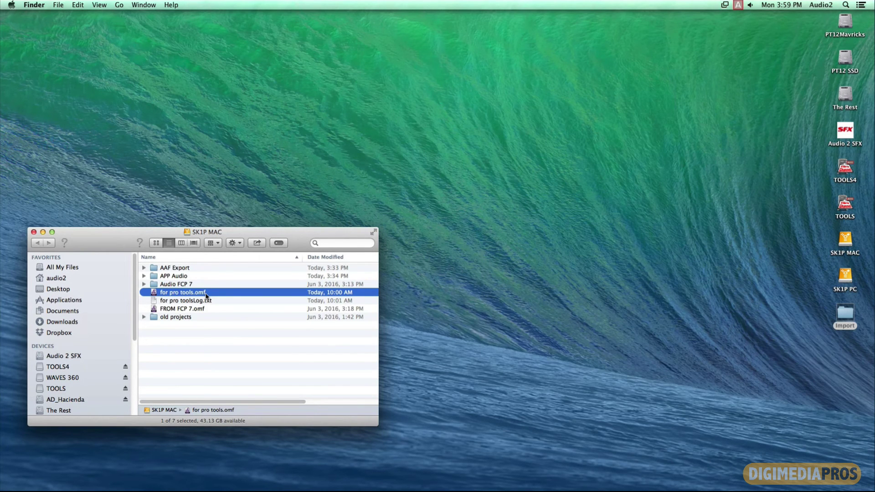
Open the OMF as a new Pro Tools session with BWF (.WAV), 48 kHz, 16 Bit.
double_click(197, 296)
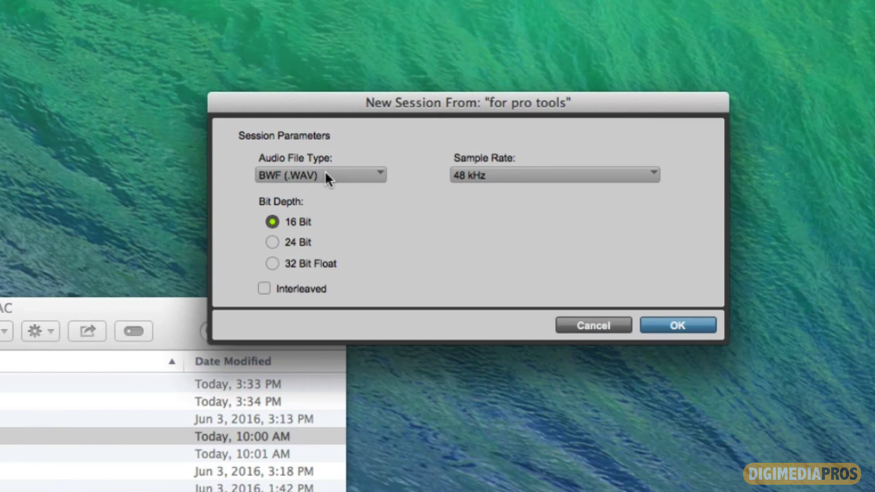
left_click(326, 178)
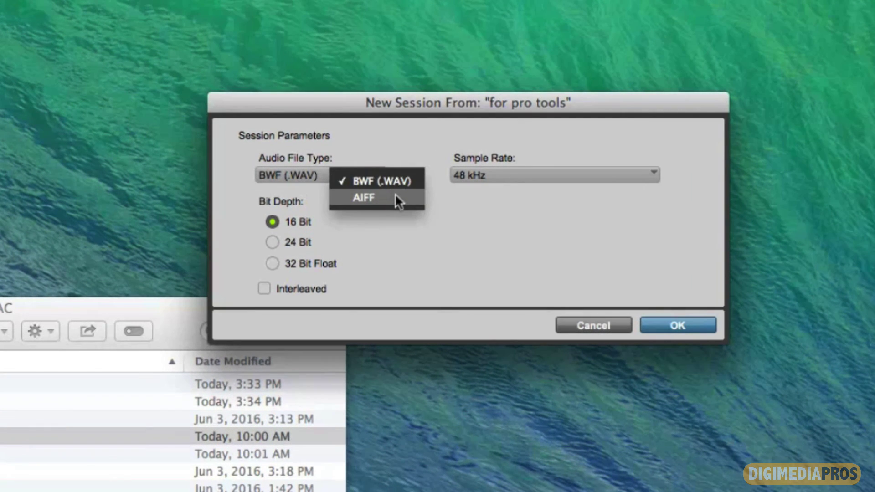
left_click(484, 201)
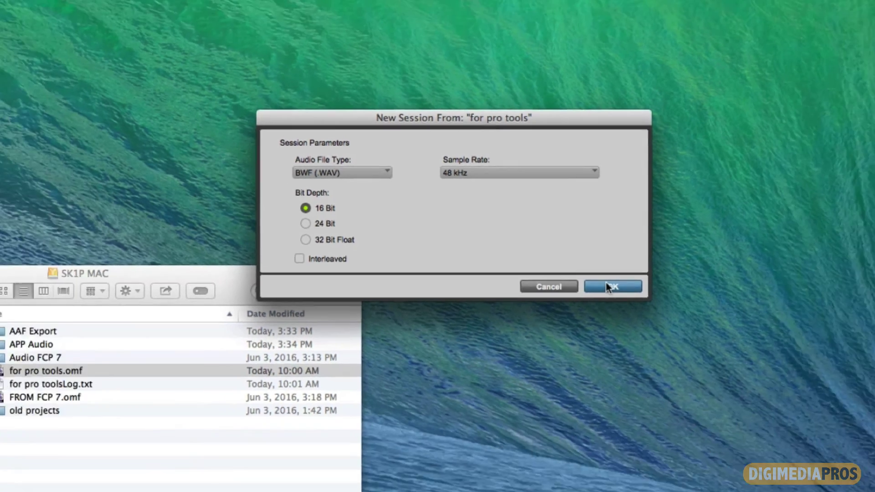
left_click(671, 326)
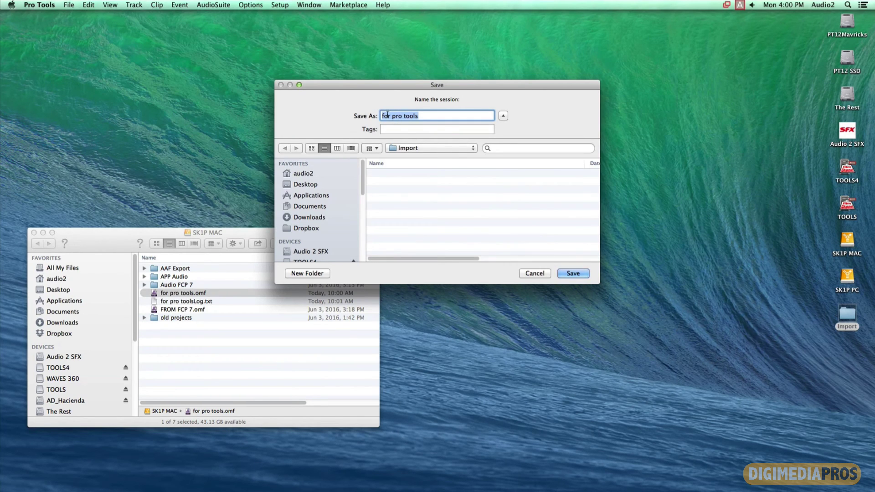
Name the new session 'Import' and save it.
type("Import")
key("Return")
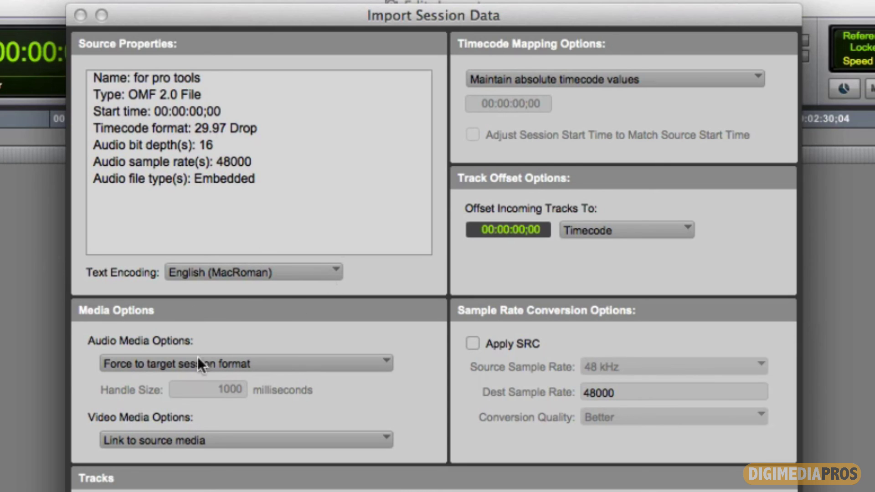
Import the OMF tracks, copying media from source and including rendered audio effects.
left_click(294, 360)
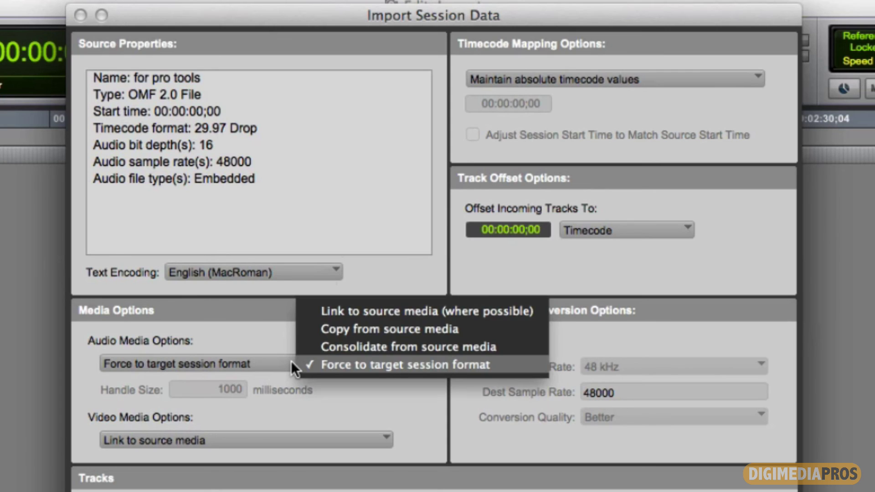
left_click(343, 330)
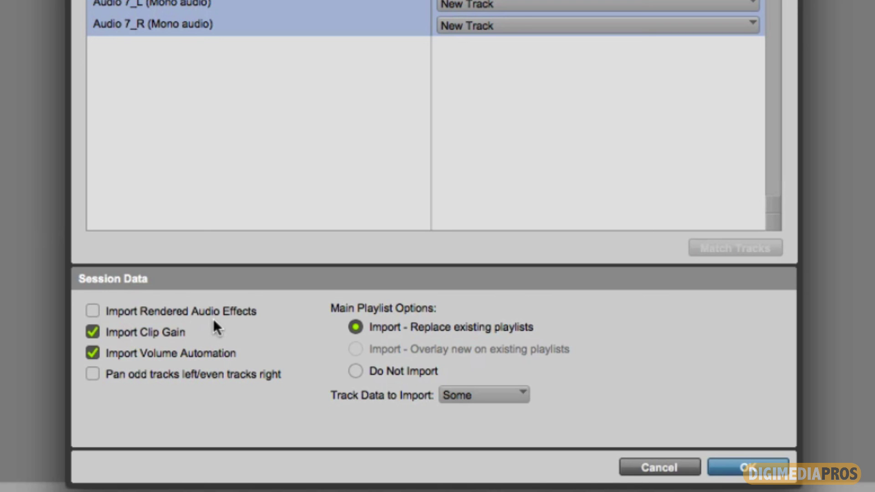
left_click(90, 309)
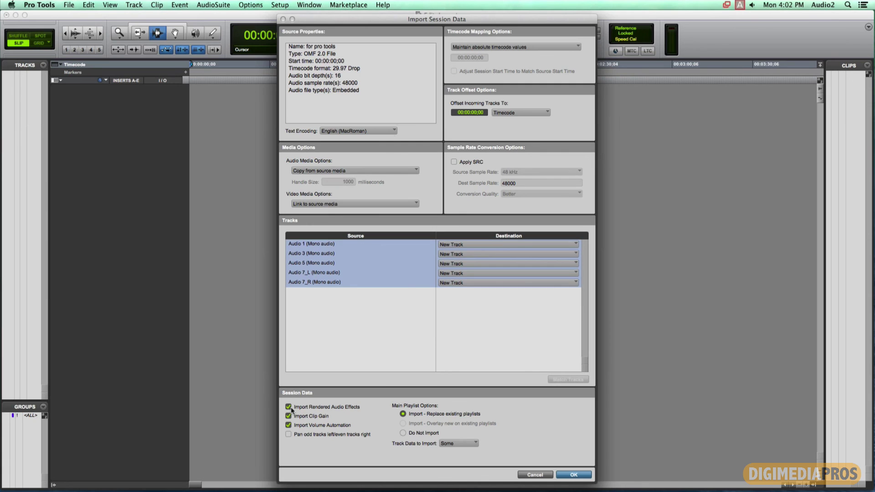
left_click(573, 474)
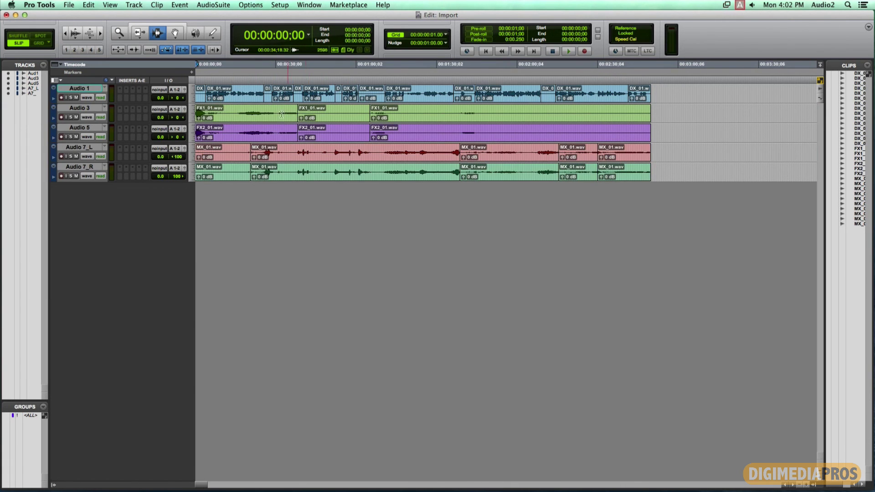
Fit all five tracks to the window and briefly view volume automation on FX1 and FX2.
left_click(196, 124)
left_click(214, 163)
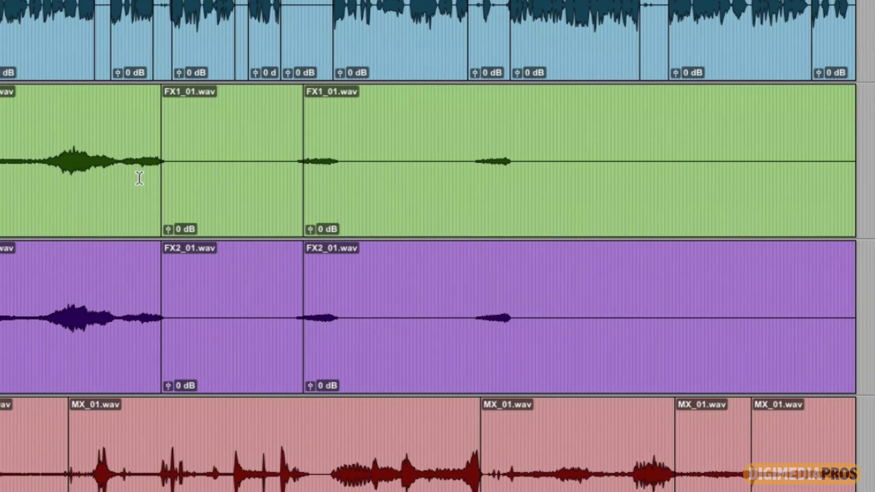
left_click_drag(231, 214, 213, 294)
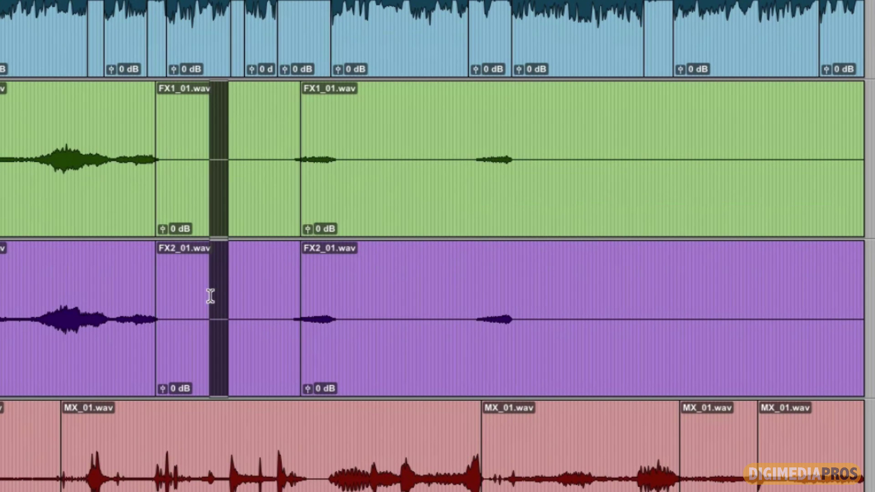
key("ctrl+minus")
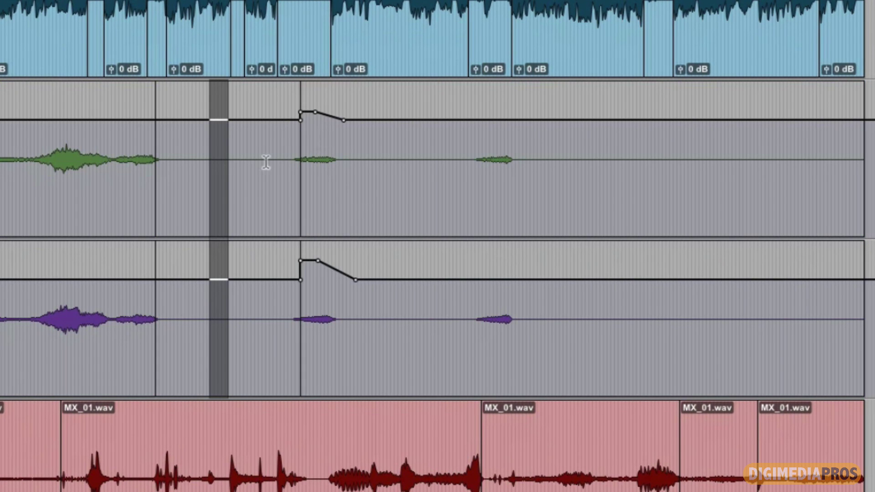
key("ctrl+minus")
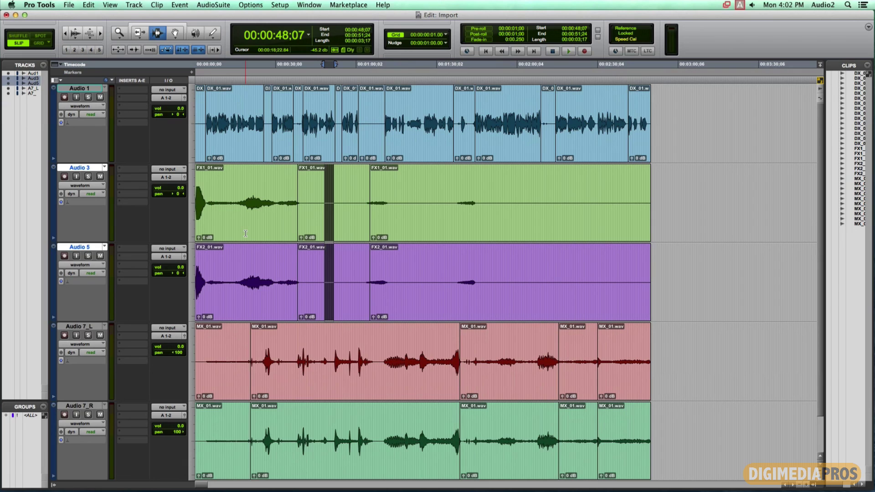
left_click(348, 224)
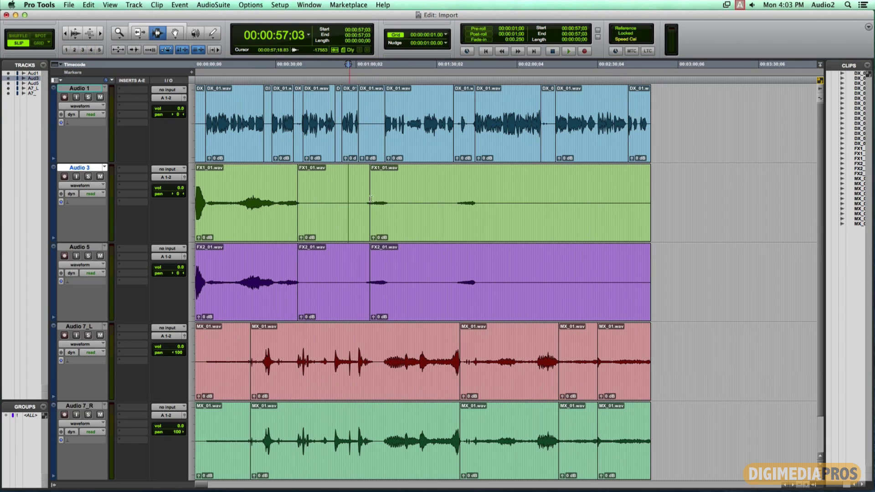
left_click(752, 4)
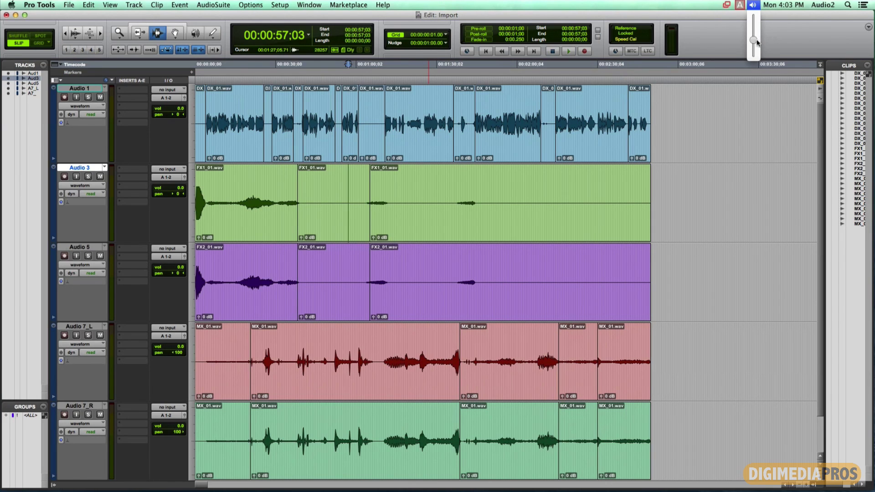
left_click(758, 43)
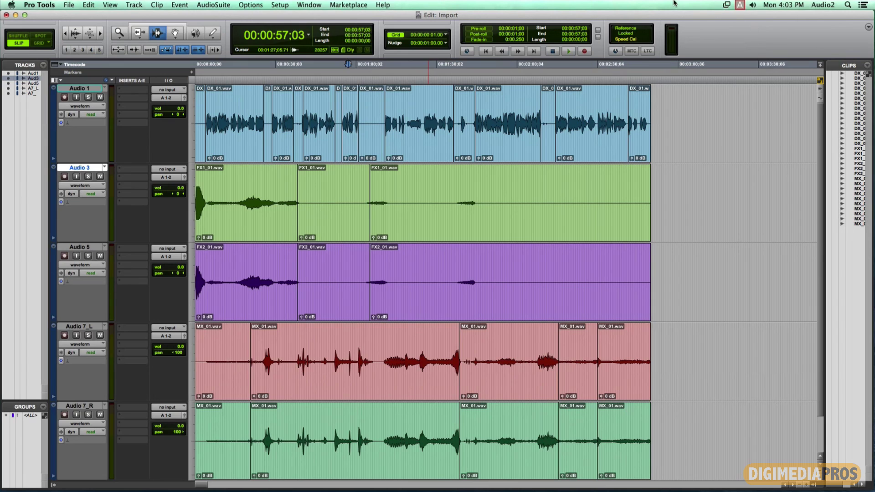